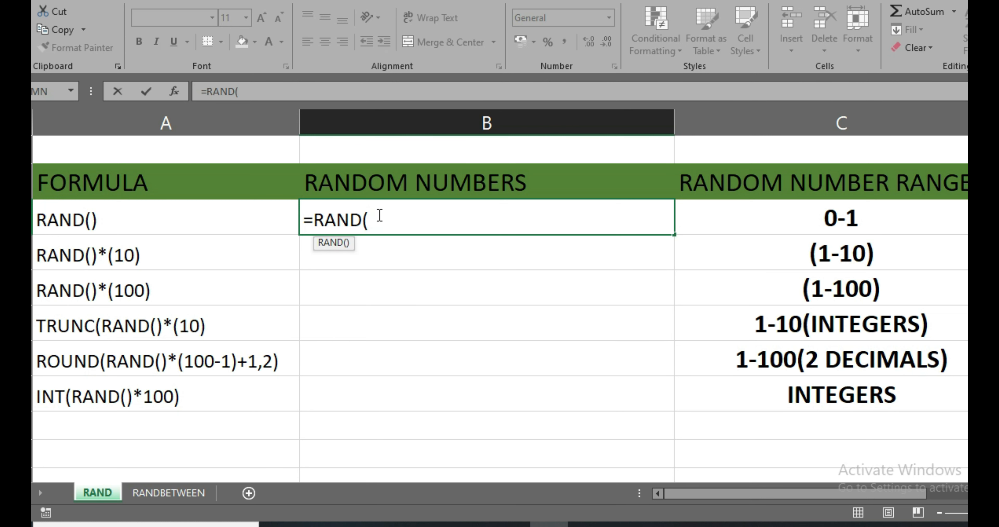
# Complete the =RAND() formula in the RANDOM NUMBERS cell of the 0-1 range row.
pyautogui.write(')')
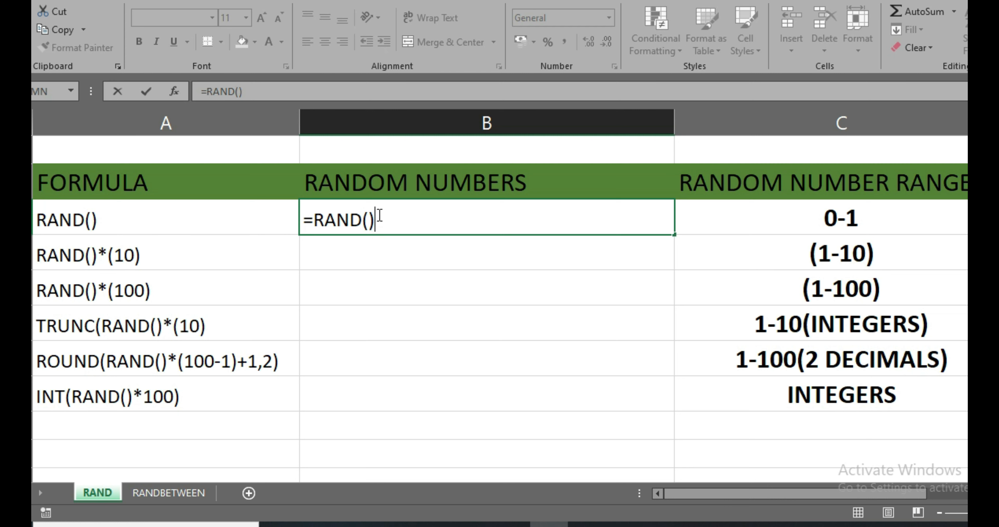
pyautogui.press('Return')
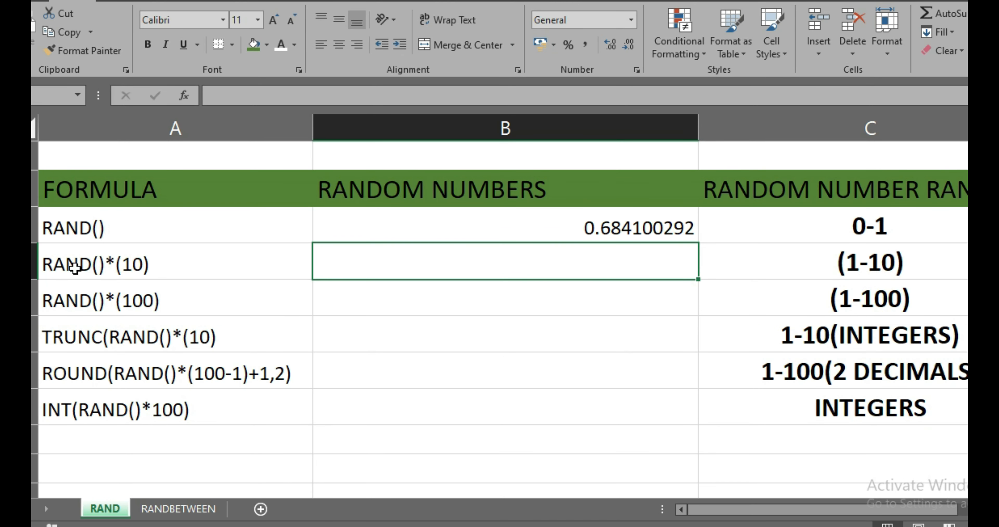
# Enter the formula =RAND()*(10) in the RANDOM NUMBERS column for the (1-10) range row.
pyautogui.write('=')
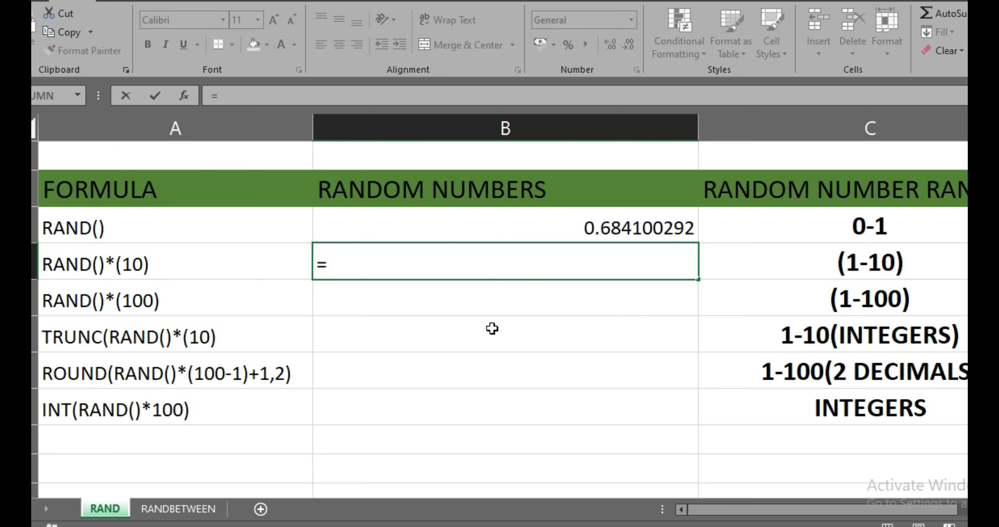
pyautogui.write('RAND')
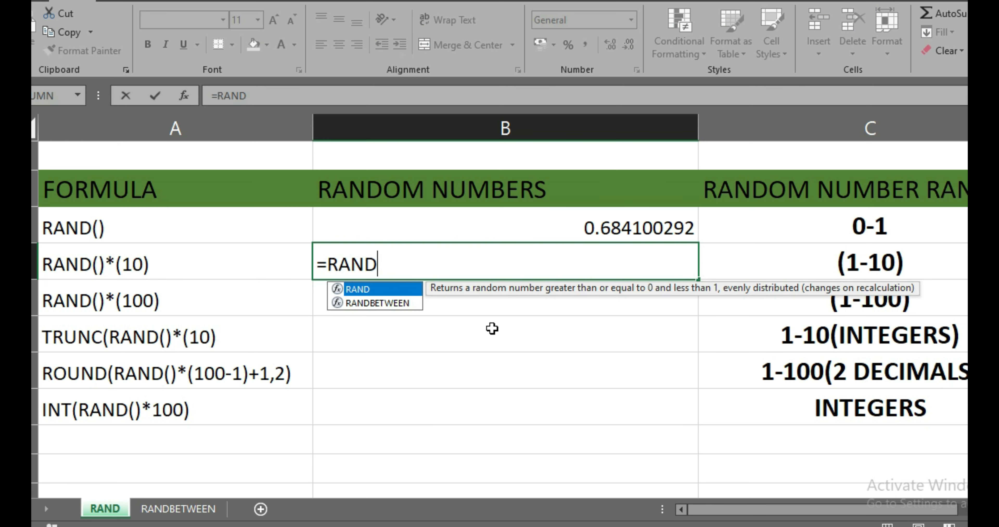
pyautogui.write('()')
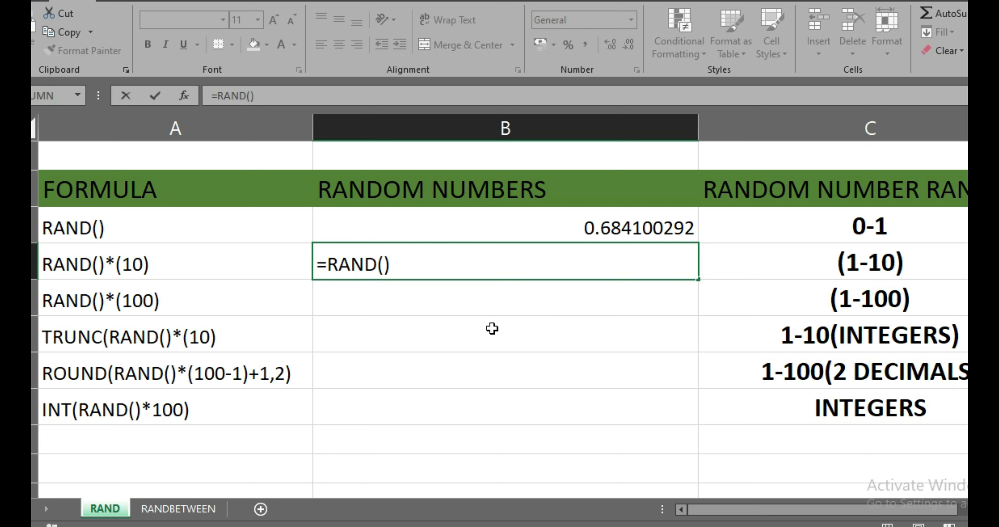
pyautogui.write('*')
pyautogui.write('(10)')
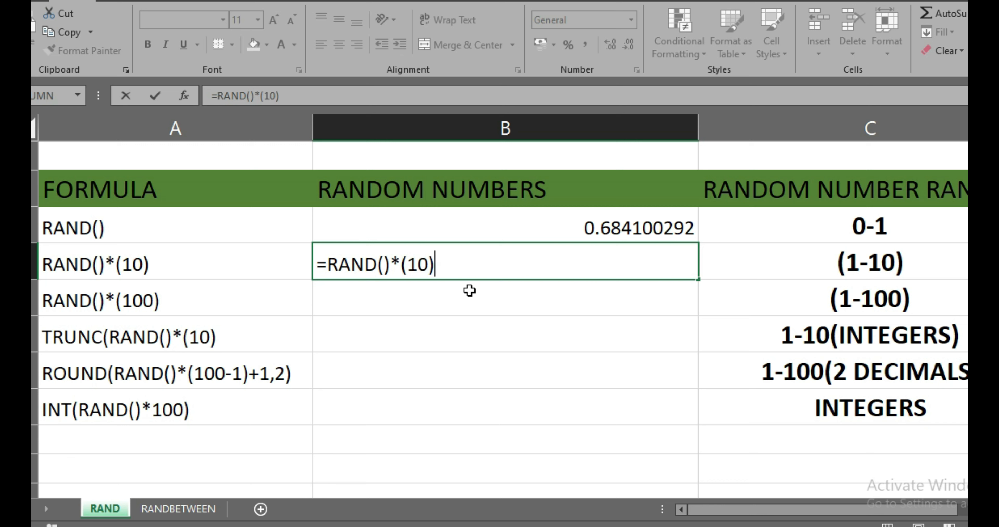
pyautogui.press('Return')
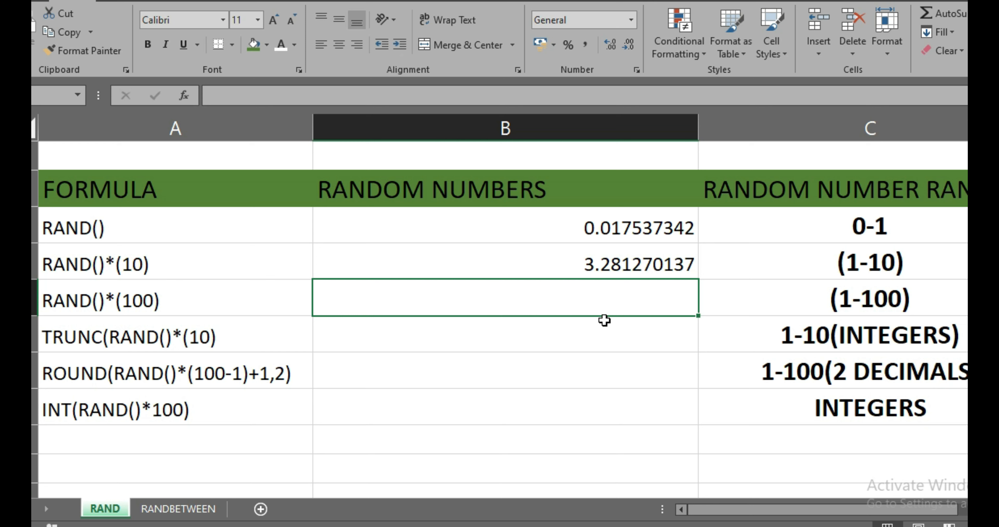
# Enter the formula =RAND()*(100) in the RANDOM NUMBERS column for the (1-100) range row.
pyautogui.write('=')
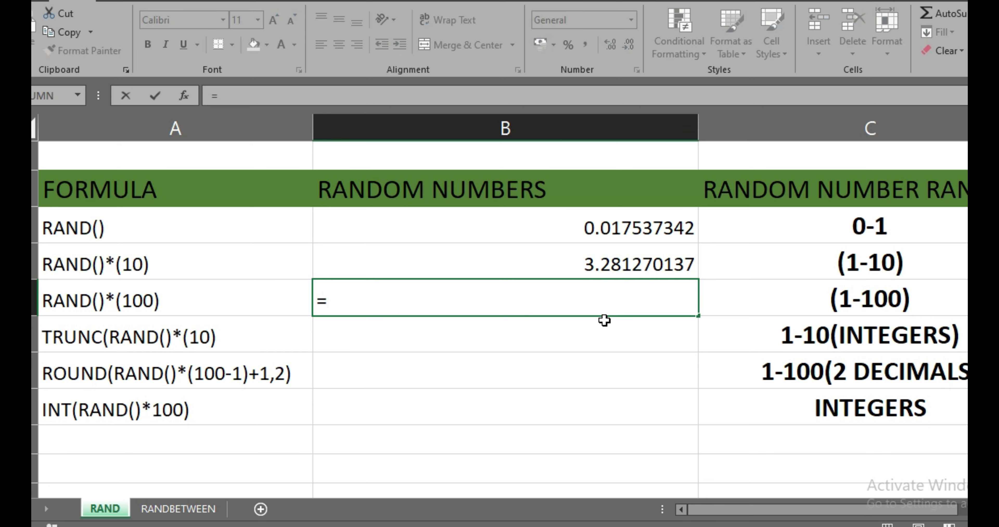
pyautogui.write('RAND(')
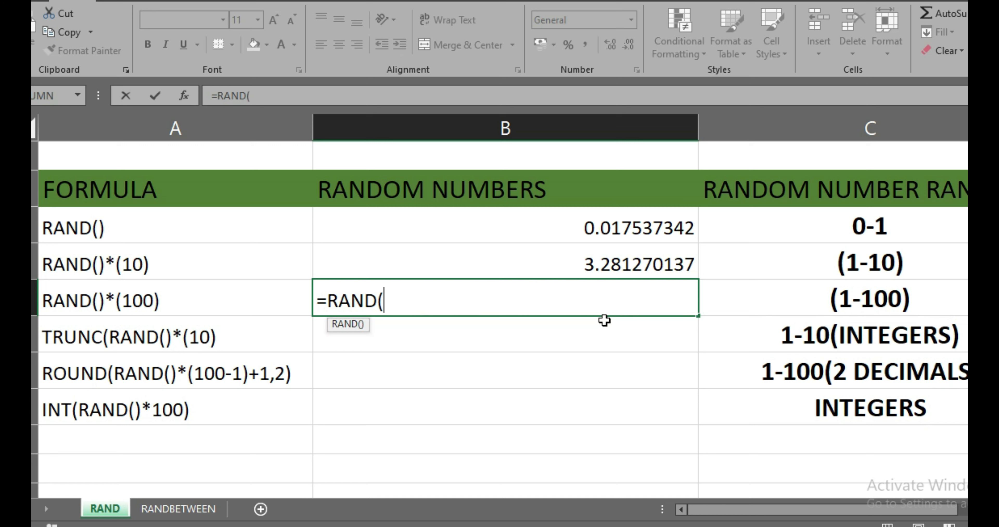
pyautogui.write(')')
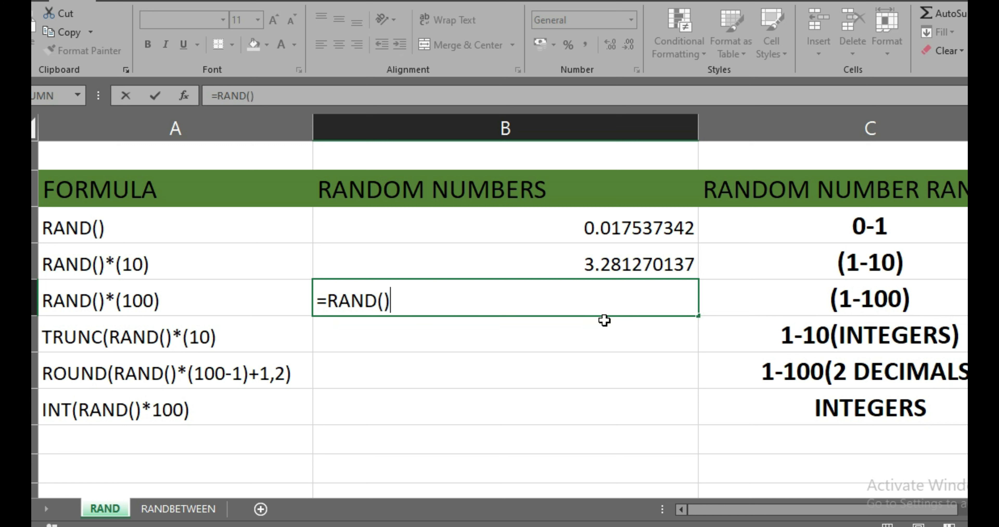
pyautogui.write('*(100)')
pyautogui.press('Return')
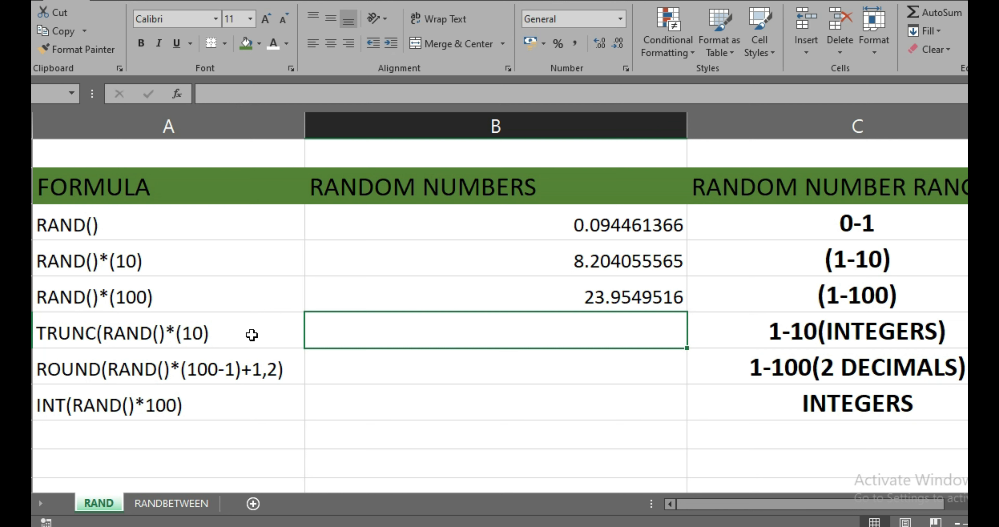
# Enter the formula =TRUNC(RAND()*(10)) in the RANDOM NUMBERS column for the 1-10(INTEGERS) row.
pyautogui.press('F2')
pyautogui.write('=T')
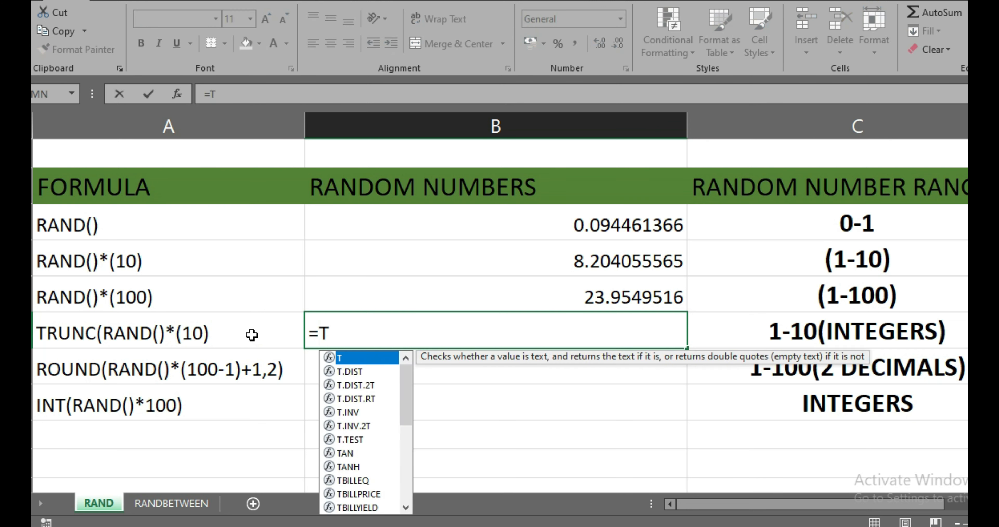
pyautogui.write('RUNC(')
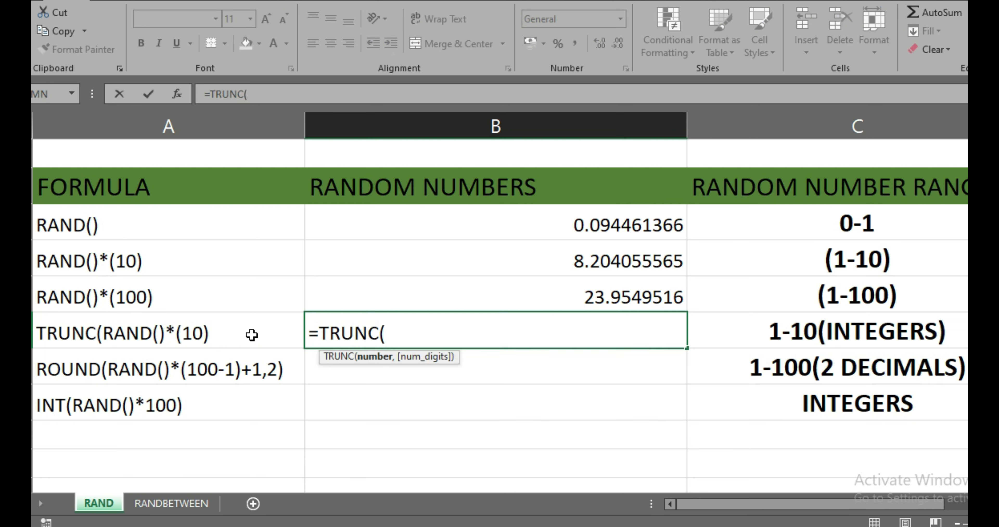
pyautogui.write('RAND')
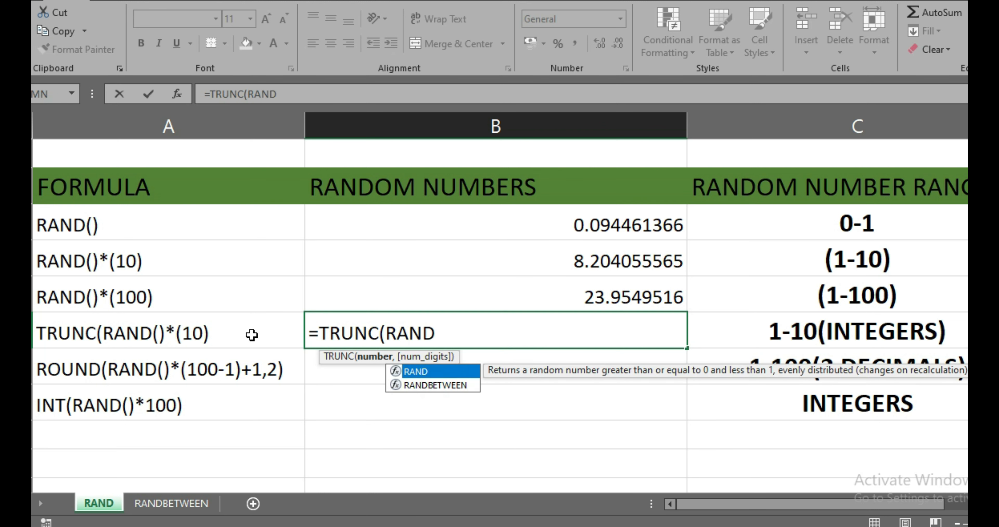
pyautogui.write('()')
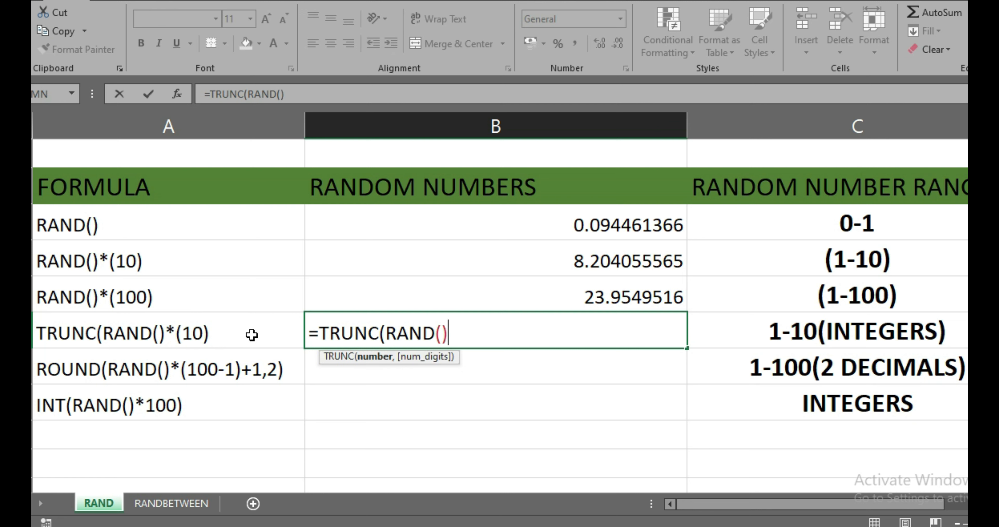
pyautogui.write('*(10)')
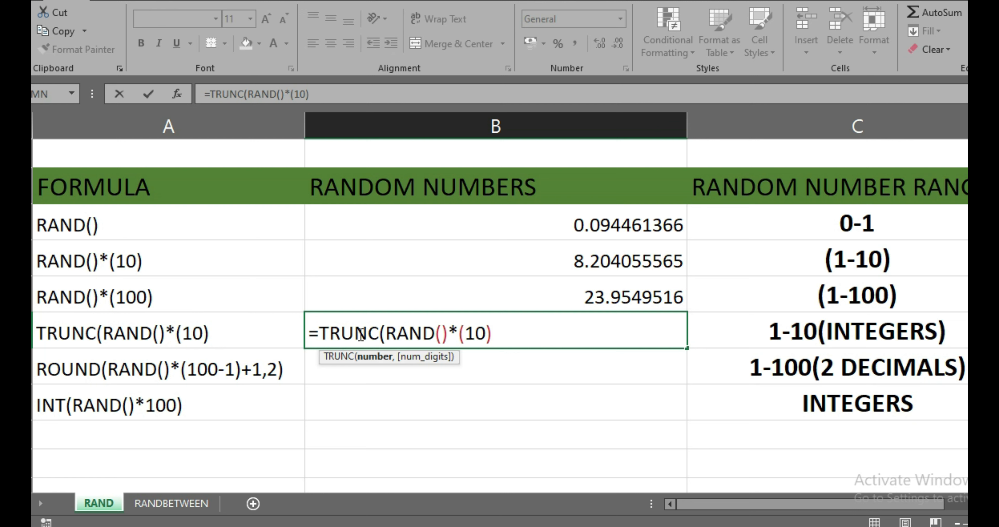
pyautogui.write(')')
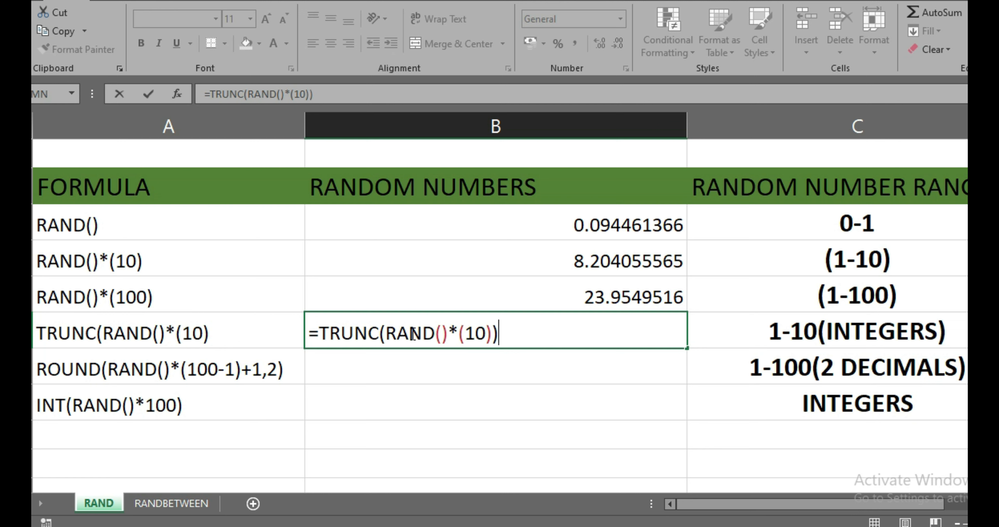
pyautogui.moveTo(385, 334); pyautogui.dragTo(492, 334)
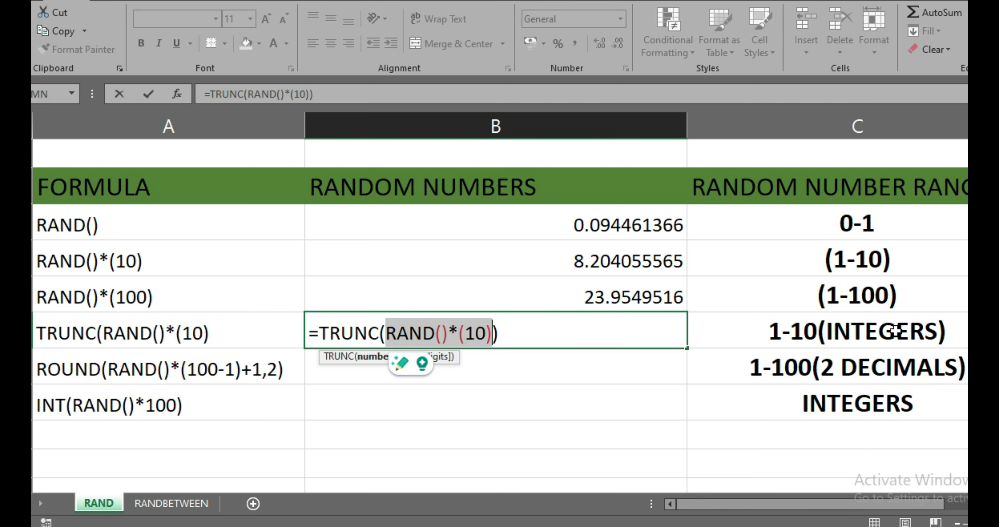
pyautogui.press('Return')
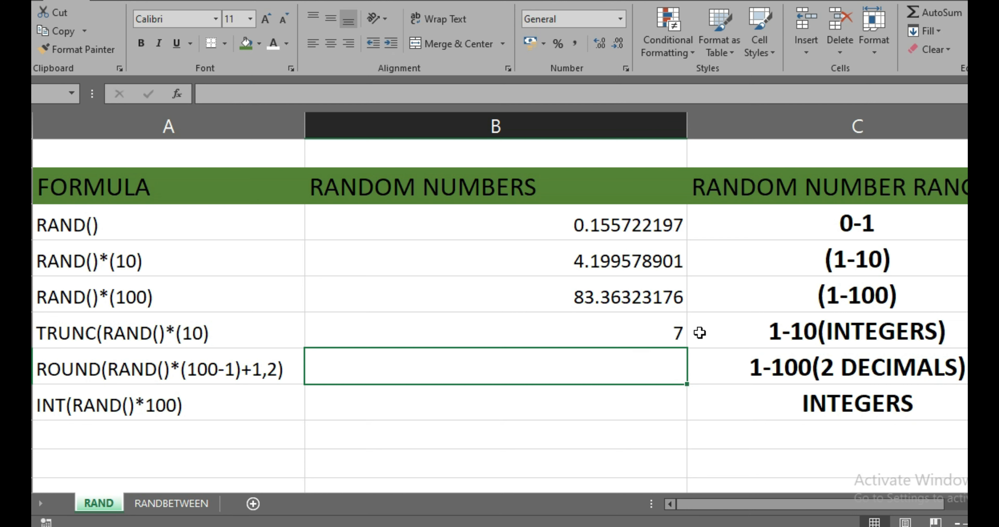
pyautogui.click(657, 271)
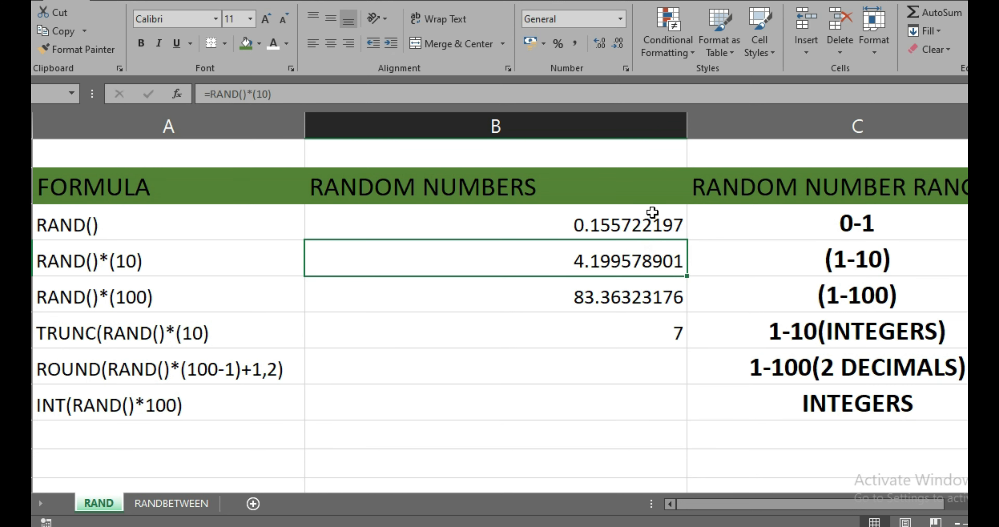
pyautogui.click(554, 375)
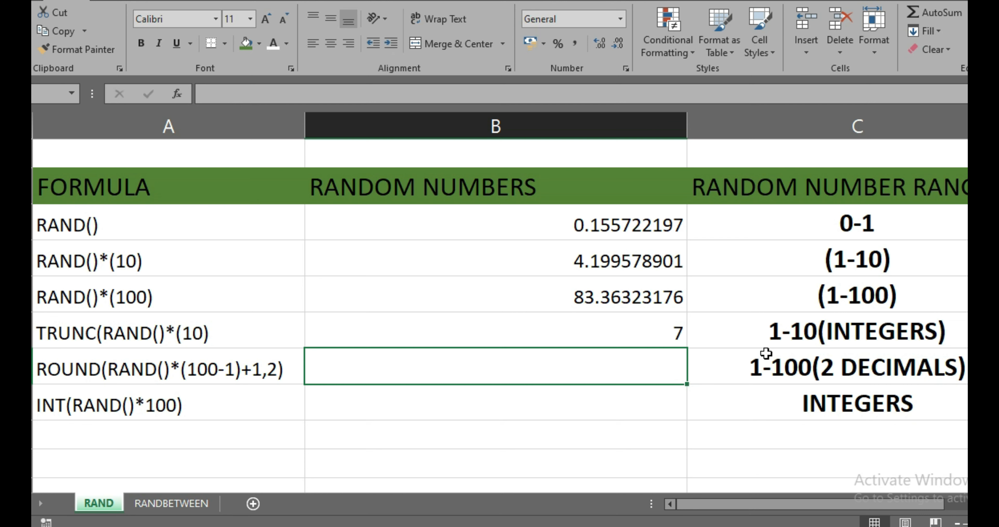
pyautogui.click(807, 356)
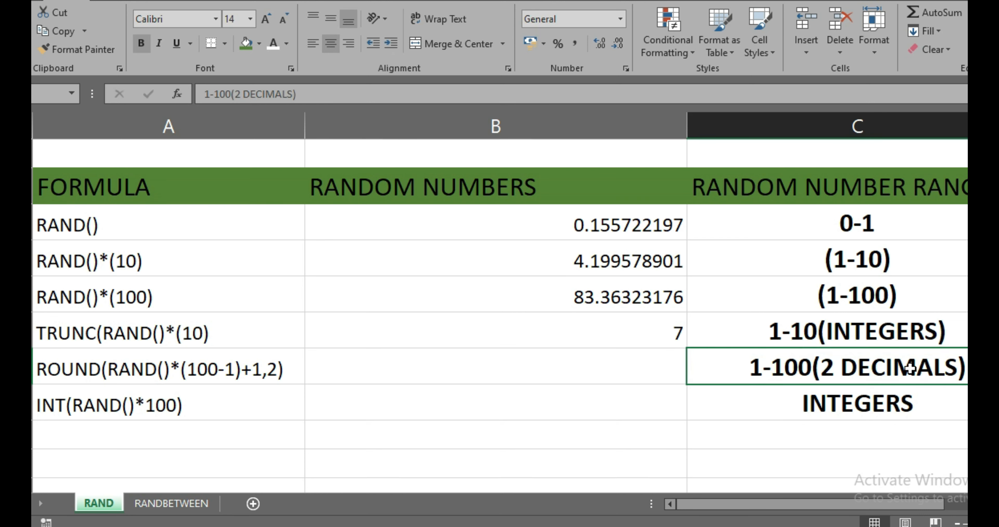
# Start a ROUND formula in column B of the 1-100(2 DECIMALS) row, with RAND()*(100-1)+1 as the number argument.
pyautogui.click(628, 367)
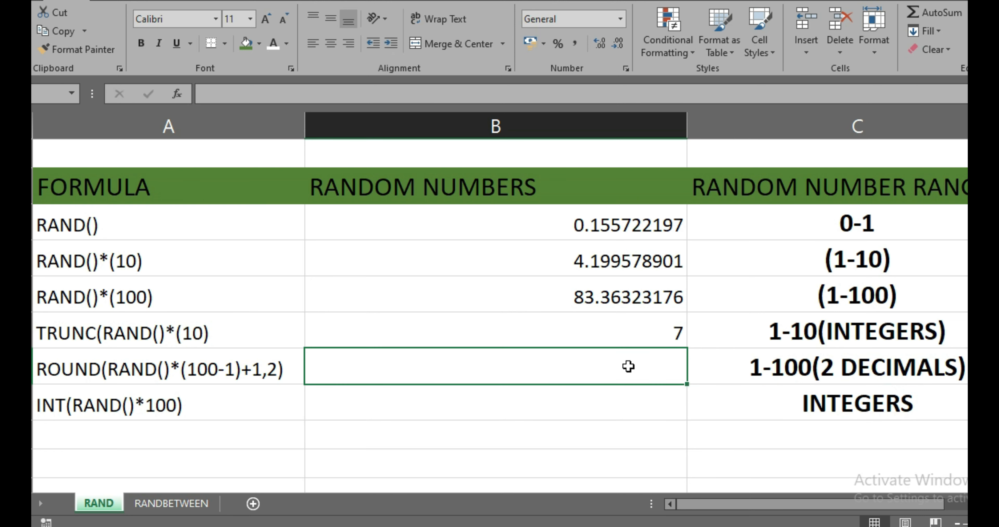
pyautogui.write('=ROUND')
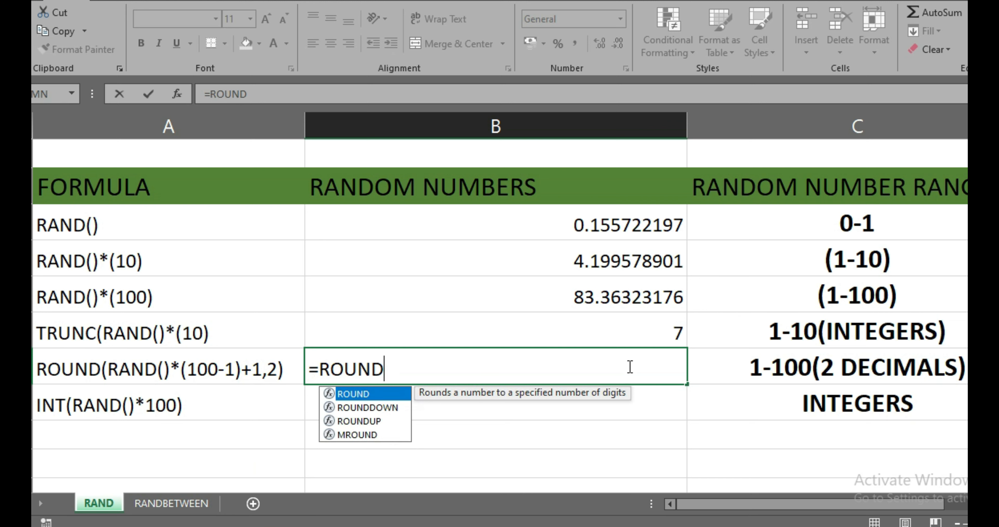
pyautogui.write('(')
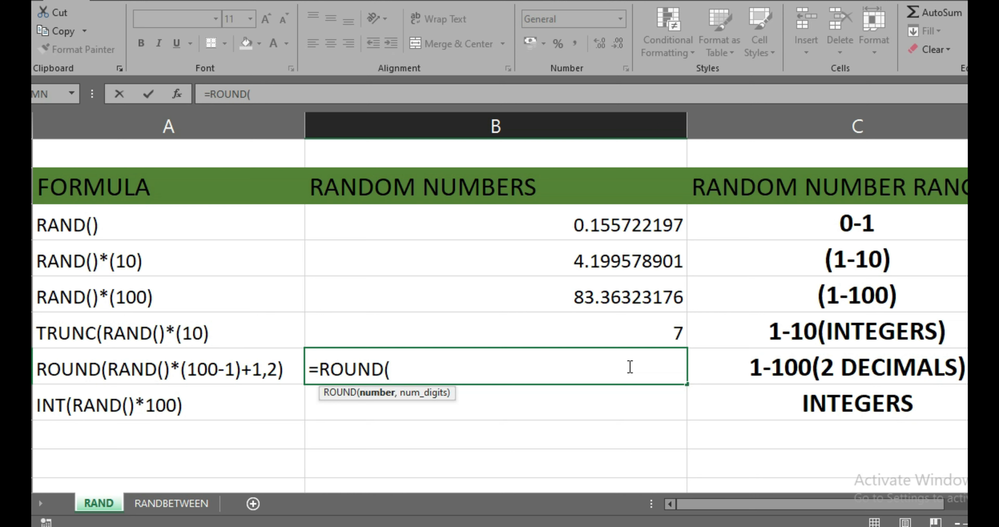
pyautogui.write('RAND(')
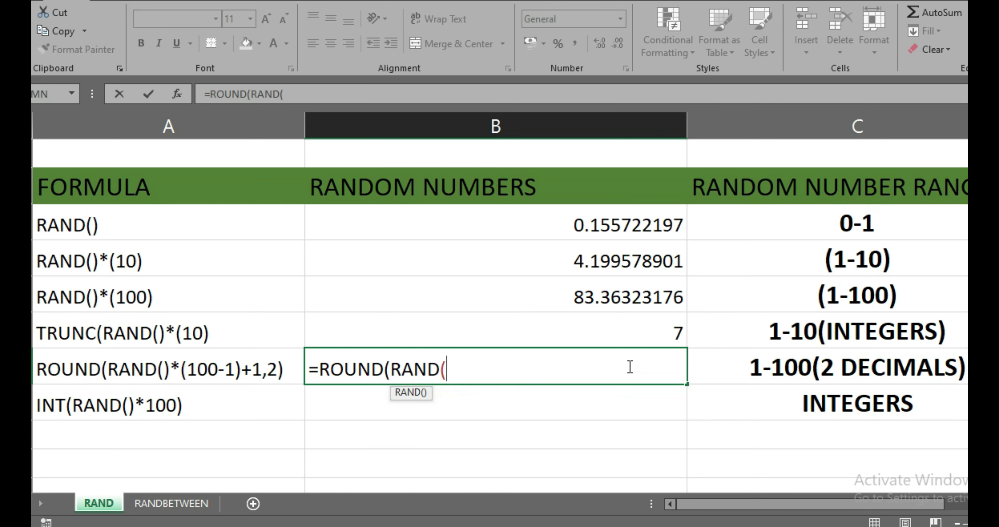
pyautogui.write(')')
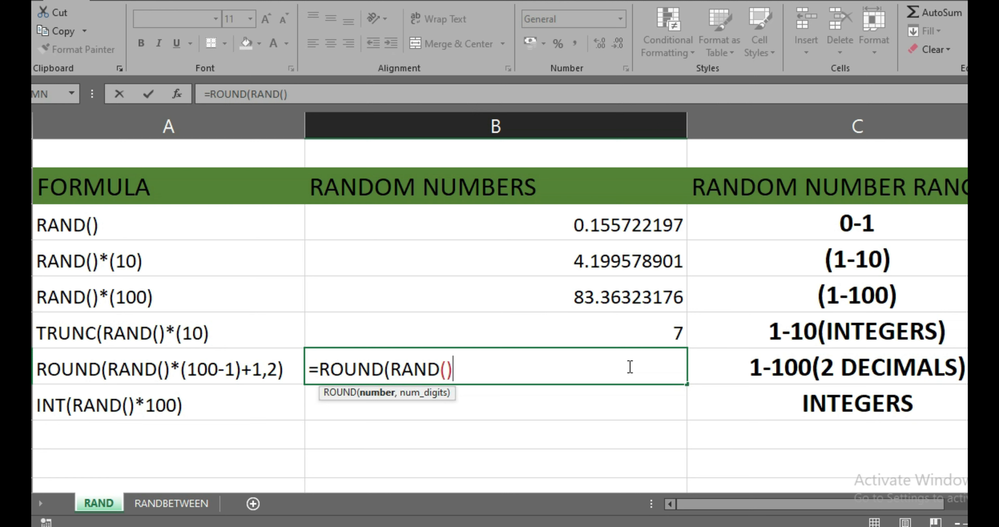
pyautogui.write('*(100-1')
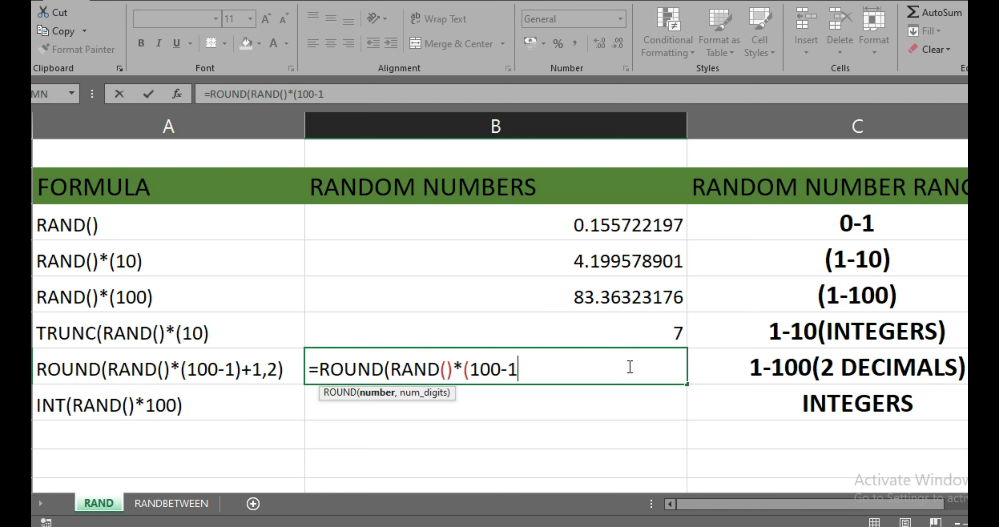
pyautogui.write(')+1,')
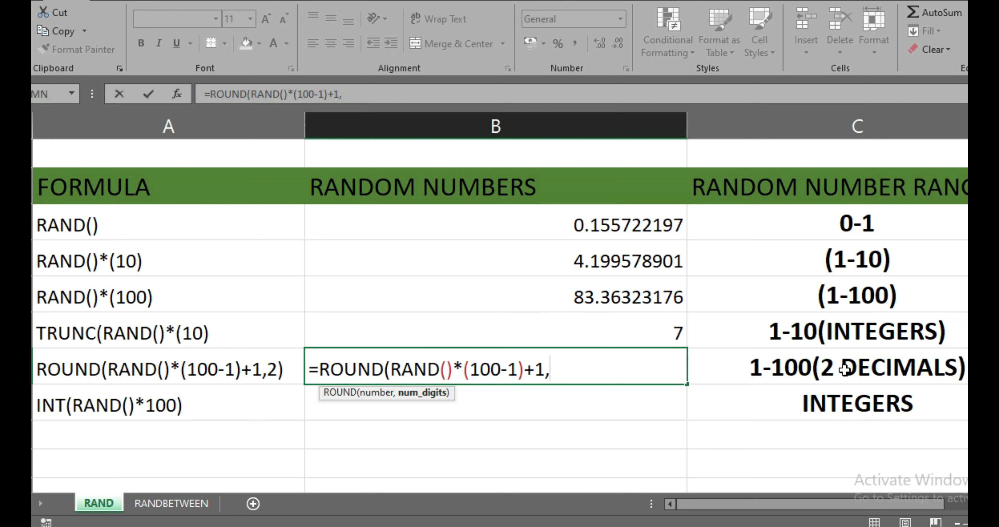
# Finish the ROUND formula with 2 as the number of digits and enter it in the cell.
pyautogui.write('2)')
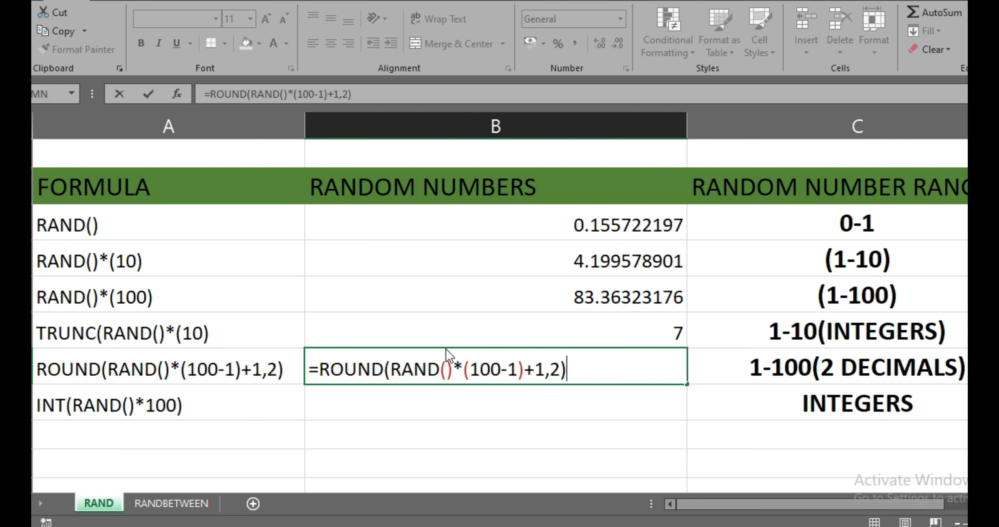
pyautogui.moveTo(391, 369); pyautogui.dragTo(546, 369)
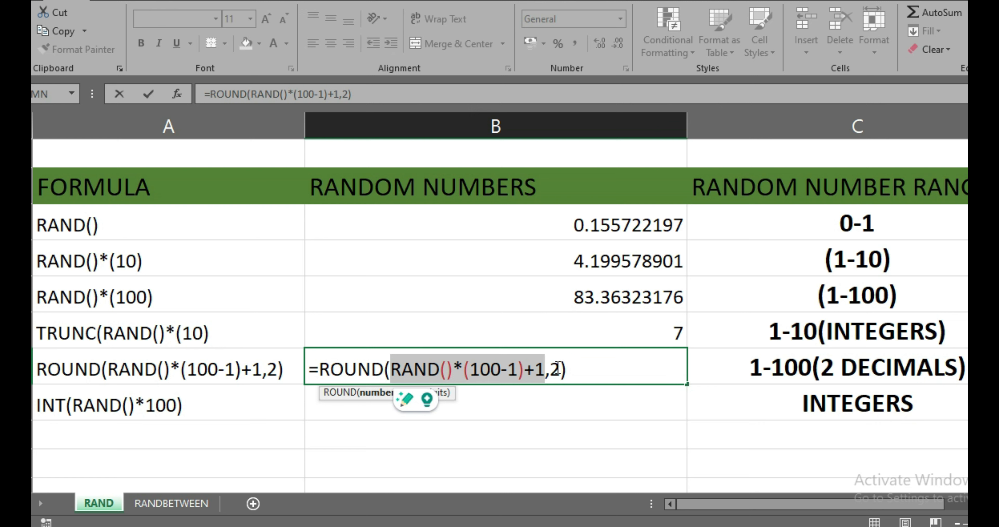
pyautogui.click(579, 370)
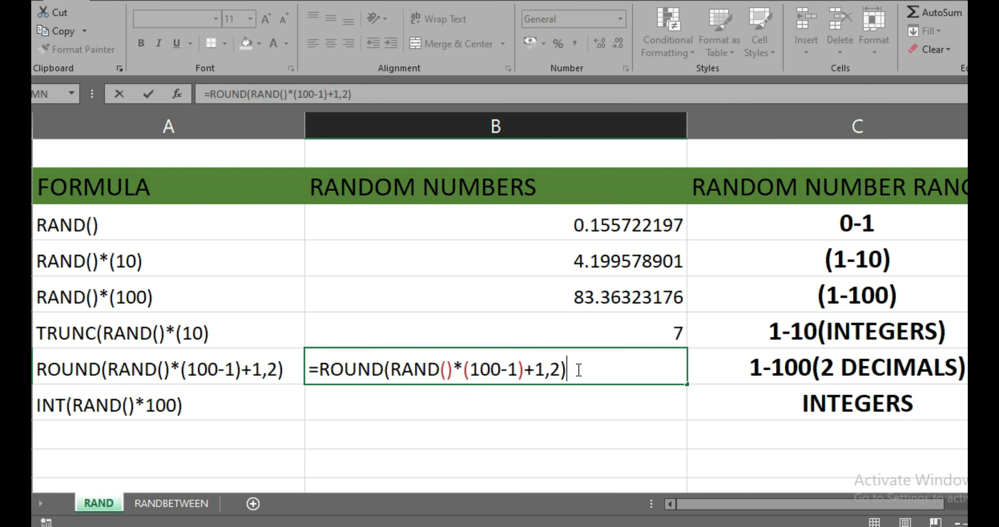
pyautogui.press('Return')
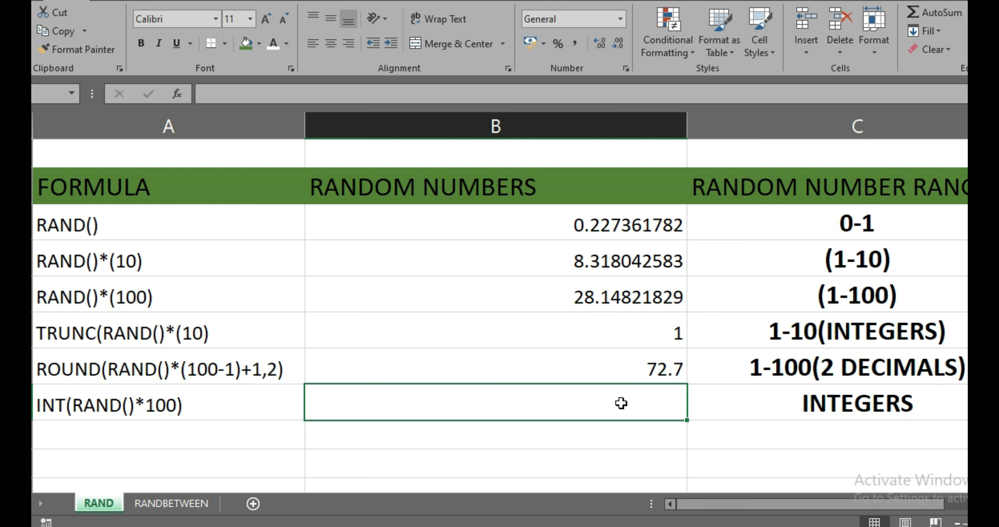
# Enter the formula =INT(RAND()*100) in the RANDOM NUMBERS column for the INTEGERS row.
pyautogui.write('=INT')
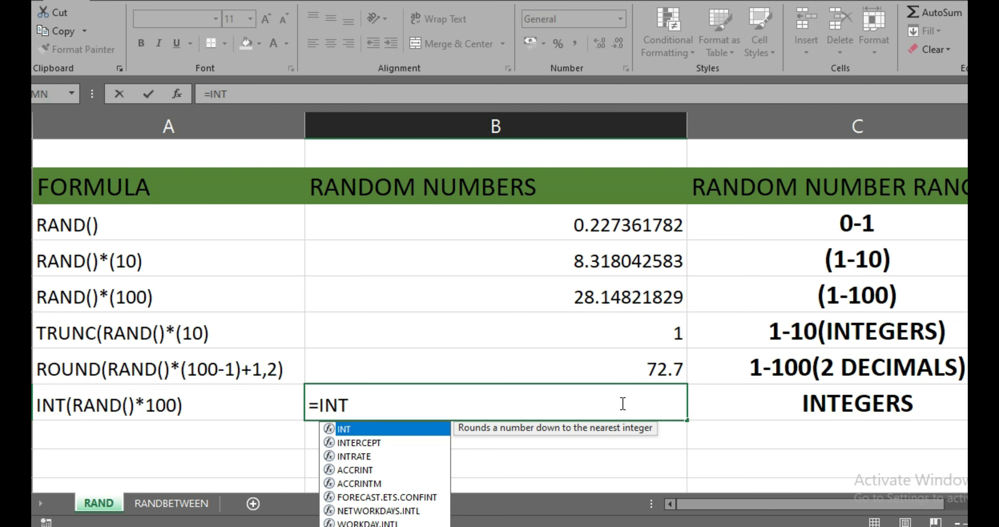
pyautogui.write('(')
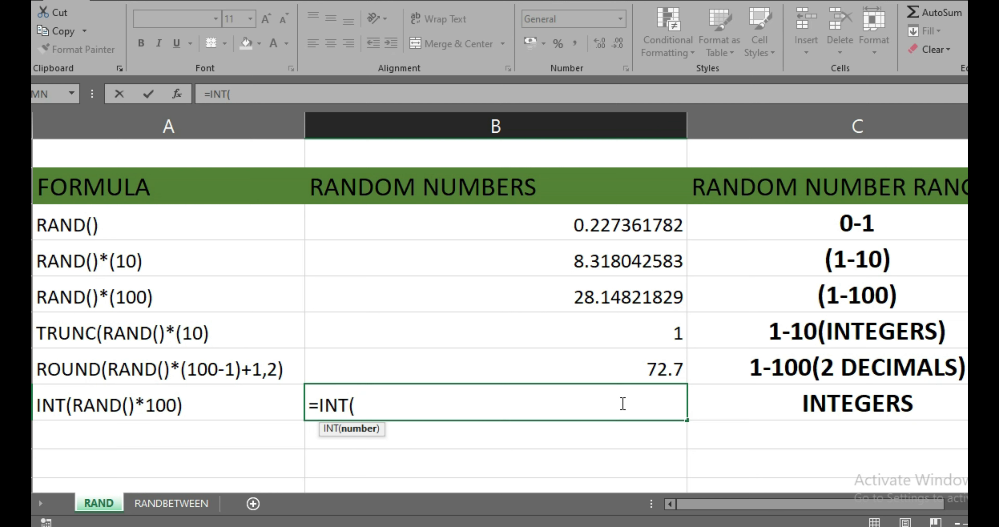
pyautogui.write('RAND')
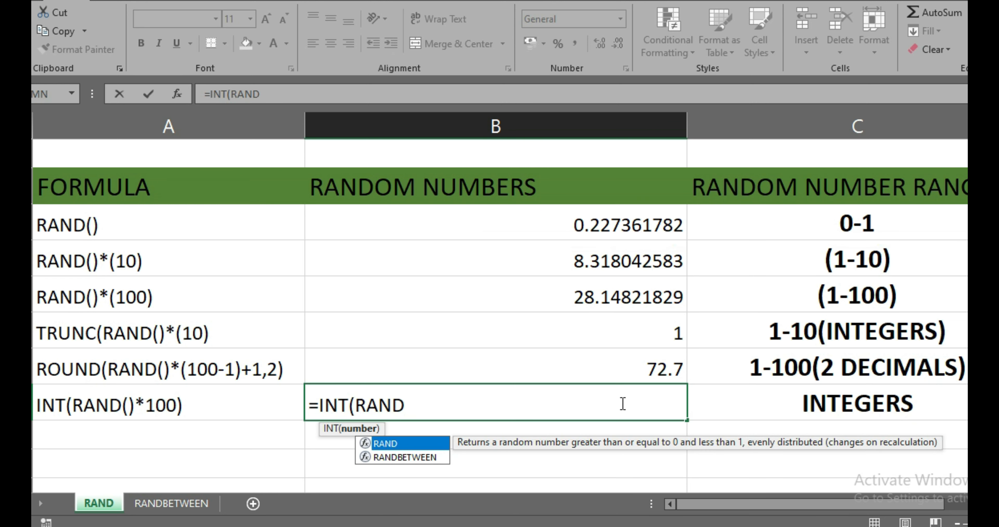
pyautogui.write('()')
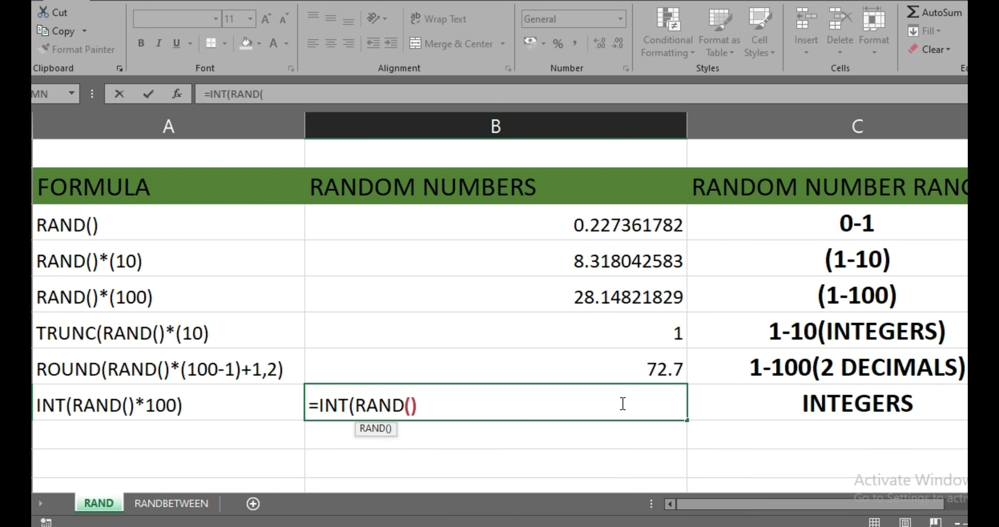
pyautogui.write('*100')
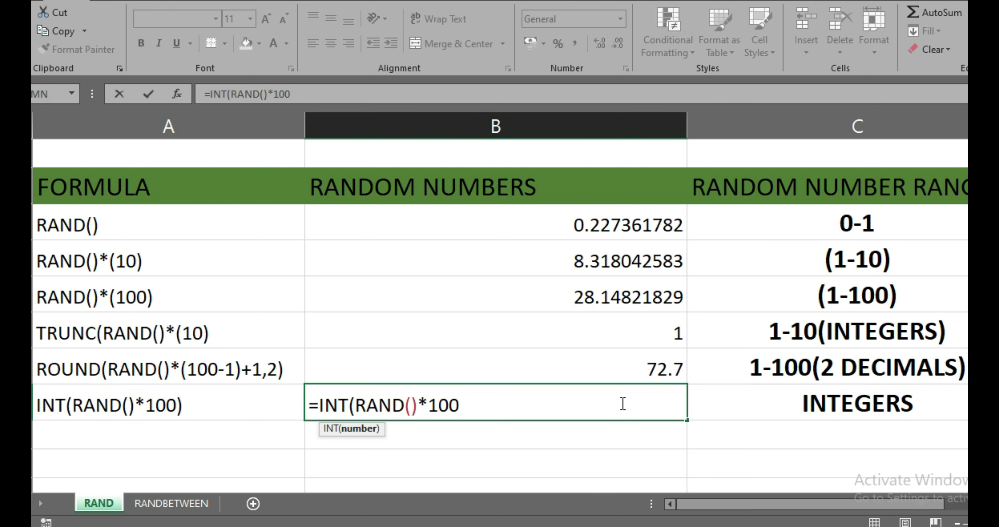
pyautogui.write(')')
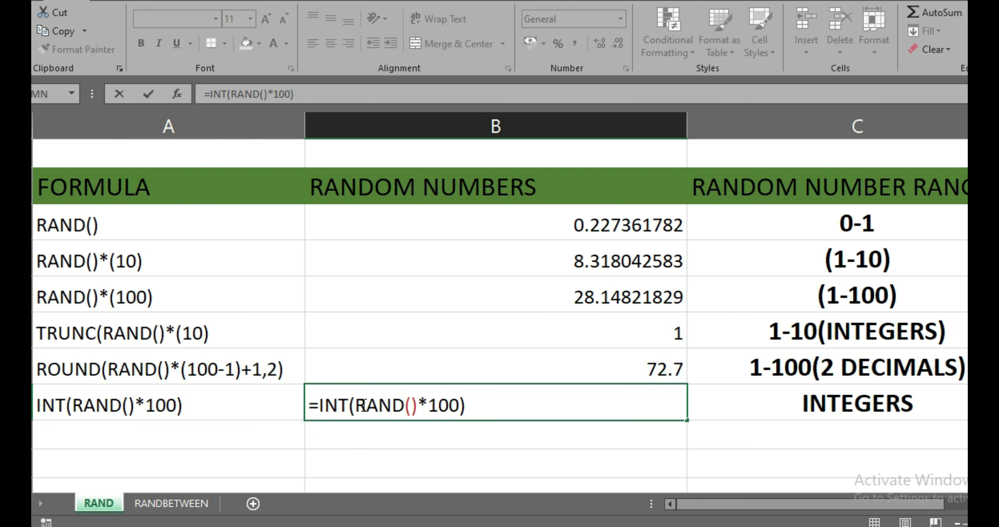
pyautogui.moveTo(356, 405); pyautogui.dragTo(463, 405)
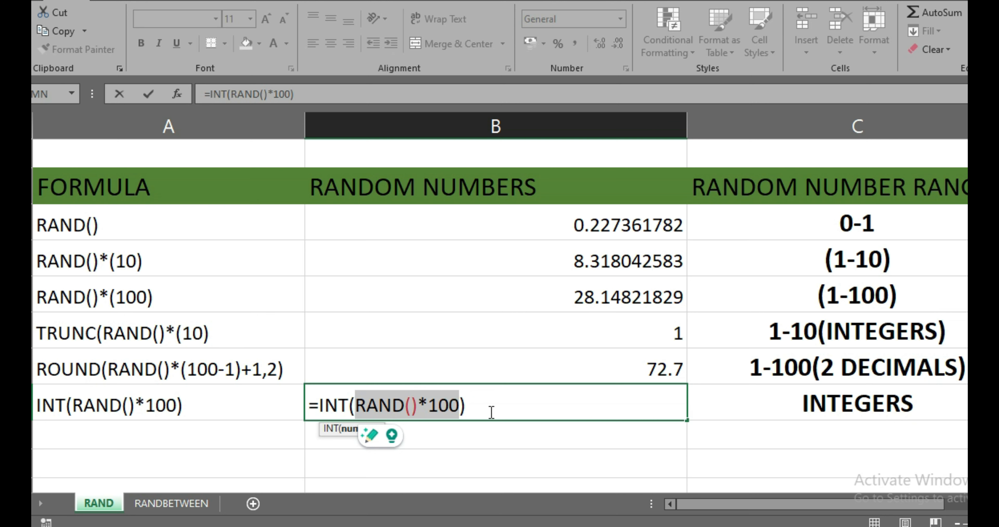
pyautogui.press('Return')
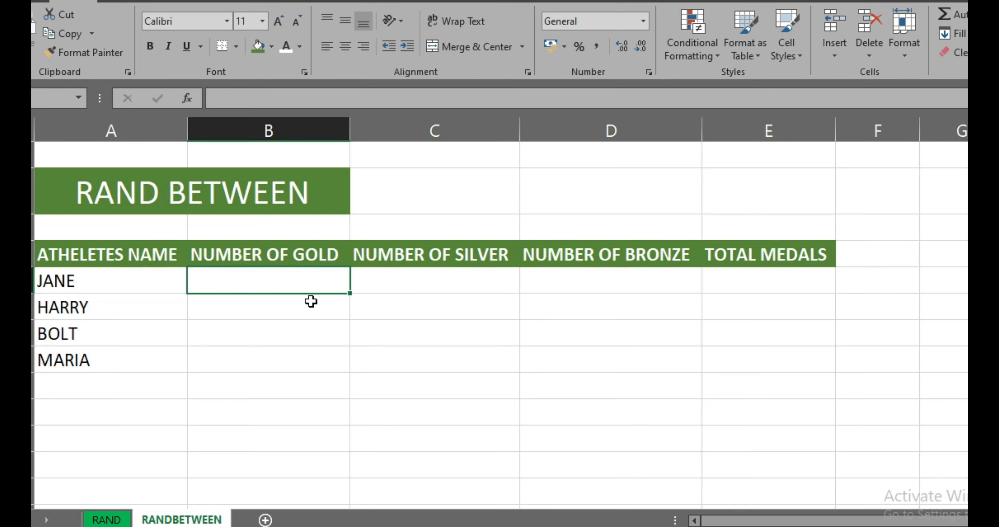
# On the RANDBETWEEN sheet, enter =RANDBETWEEN(1,10) as the first athlete's NUMBER OF GOLD.
pyautogui.write('=')
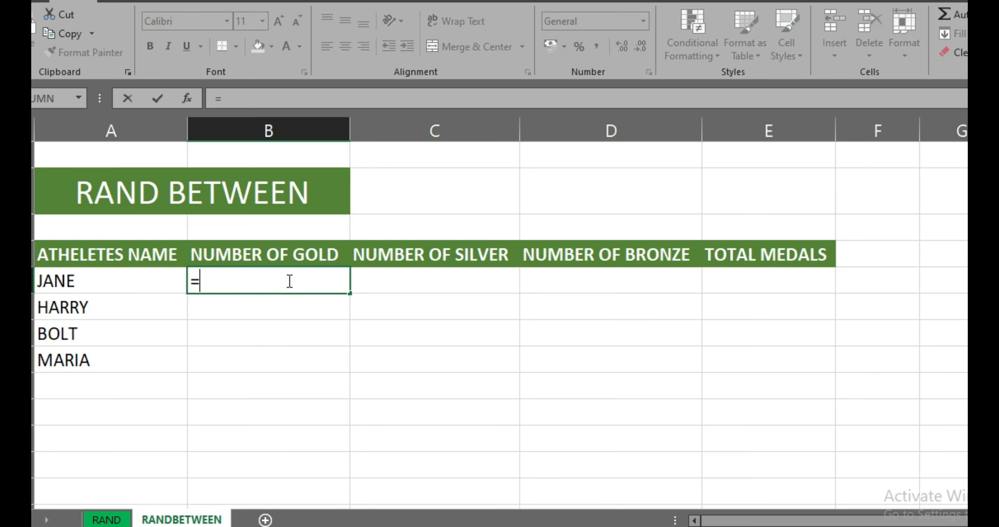
pyautogui.write('RAN')
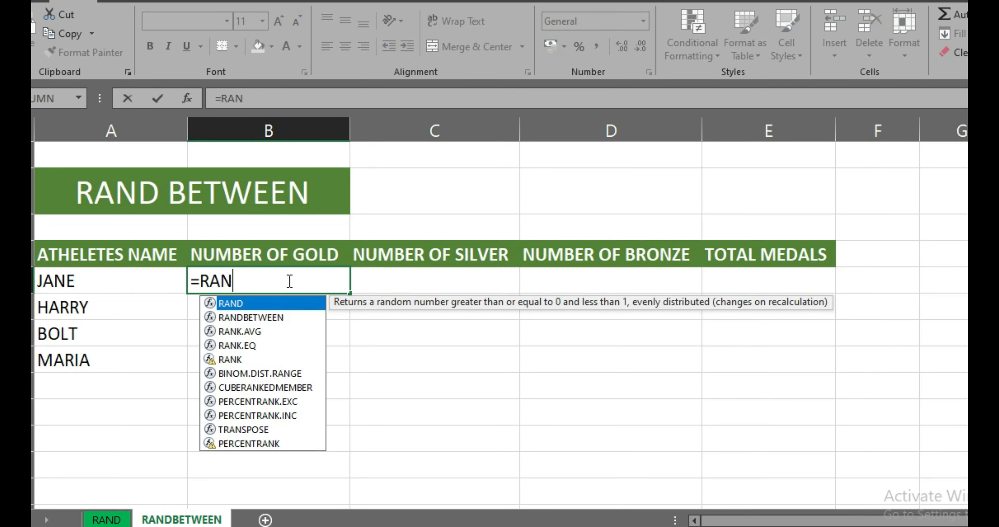
pyautogui.press('Down')
pyautogui.press('Tab')
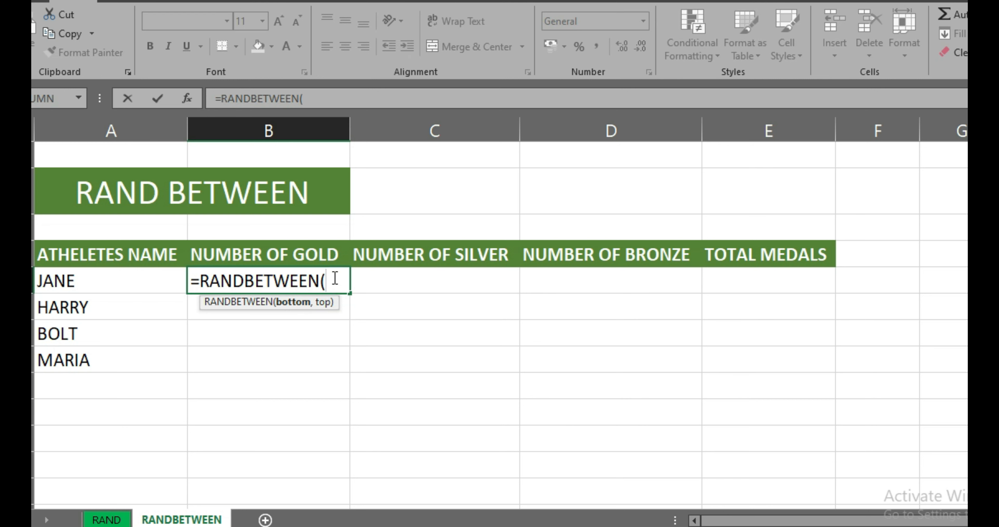
pyautogui.write('1,10')
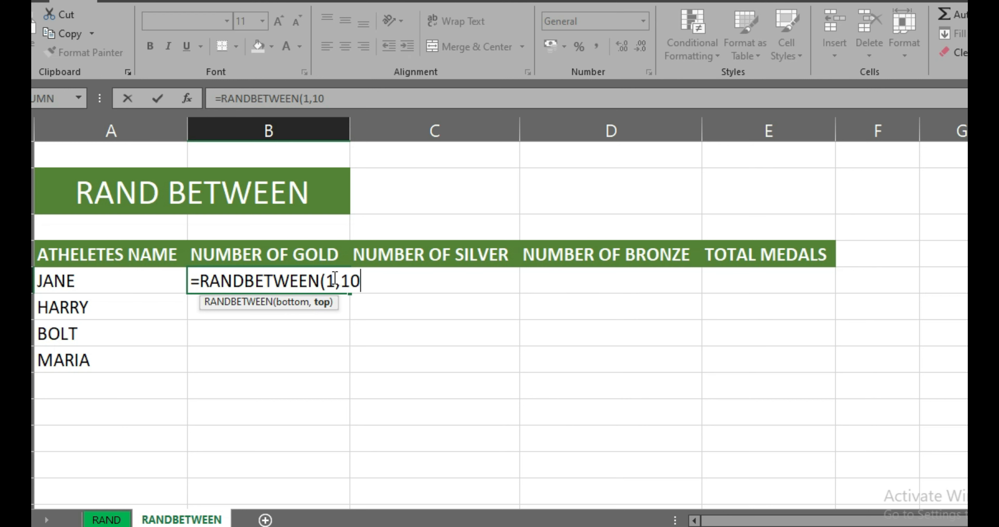
pyautogui.write(')')
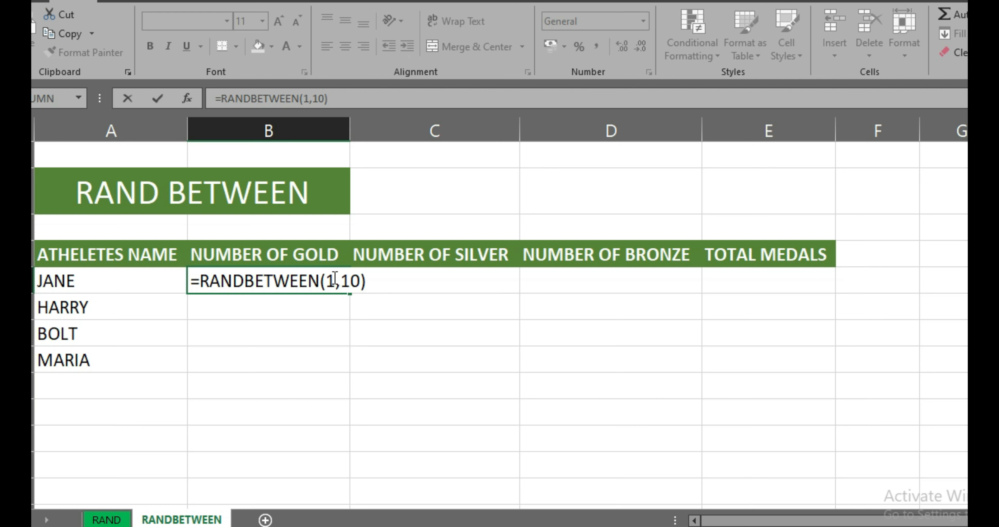
pyautogui.press('Return')
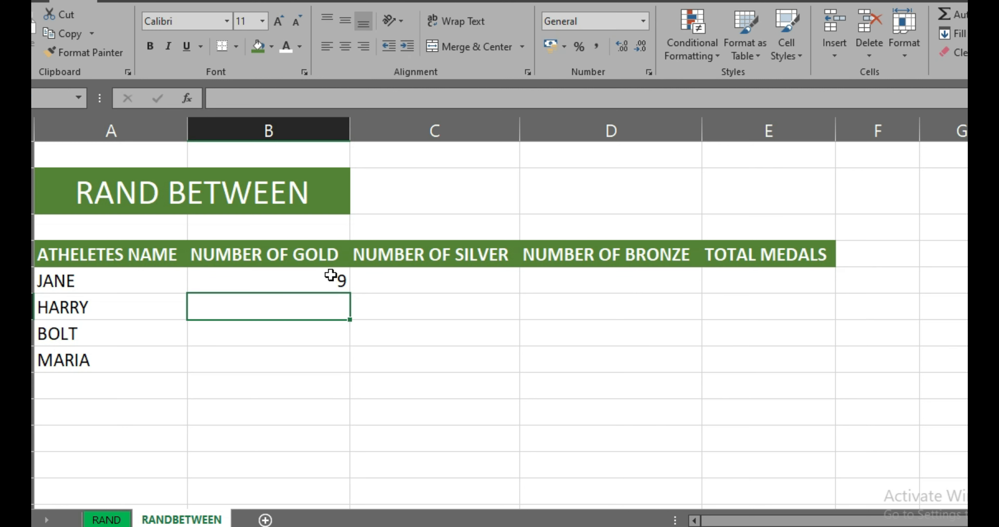
# Enter the formula =RANDBETWEEN(1,10) in the NUMBER OF SILVER column for the first athlete.
pyautogui.click(407, 284)
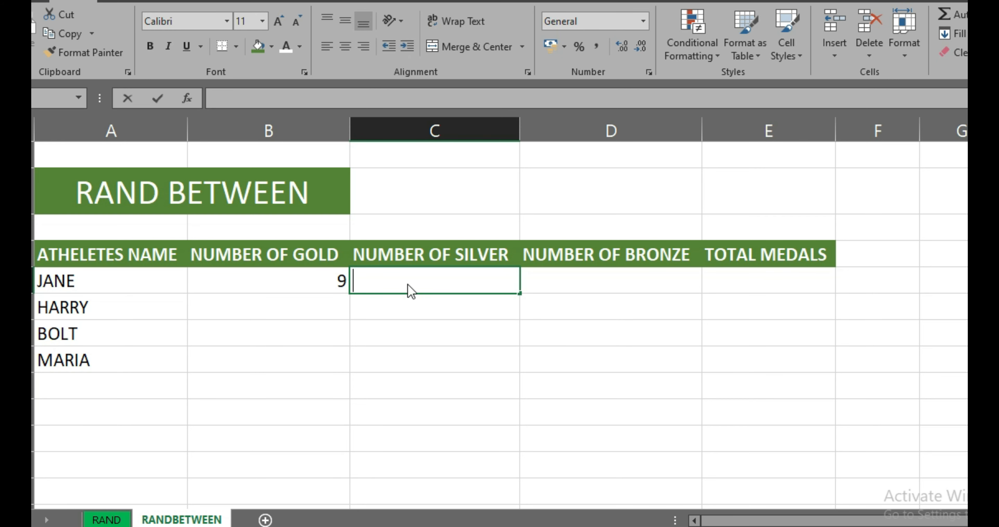
pyautogui.write('=RAND')
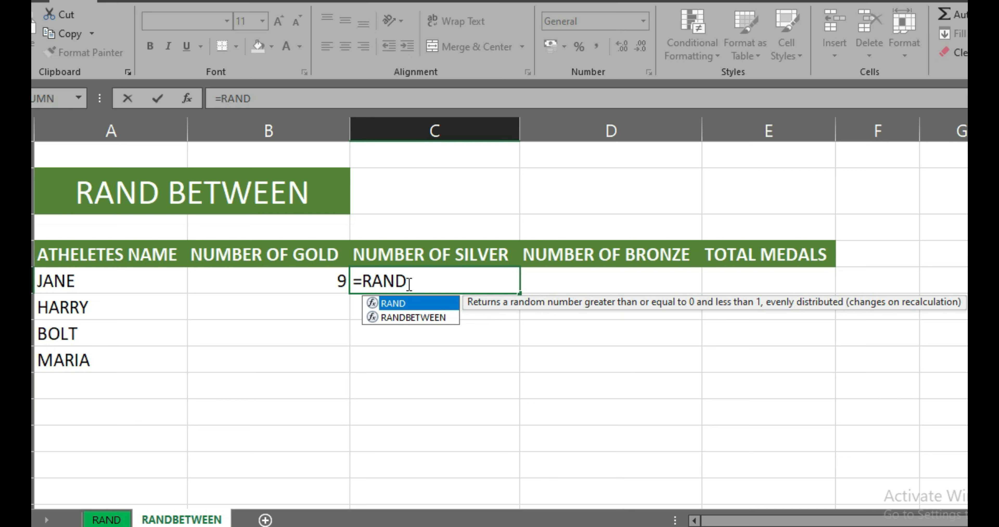
pyautogui.press('Down')
pyautogui.press('Tab')
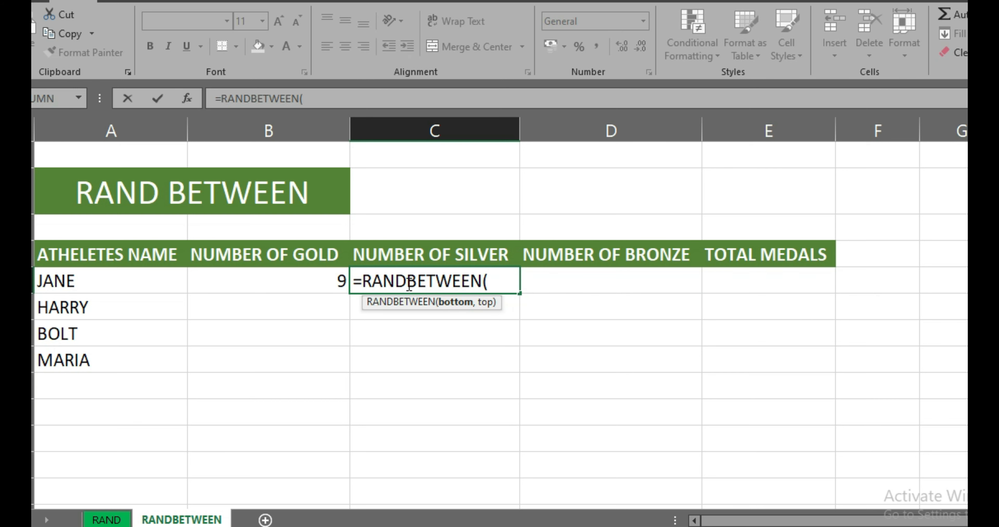
pyautogui.write('1,10')
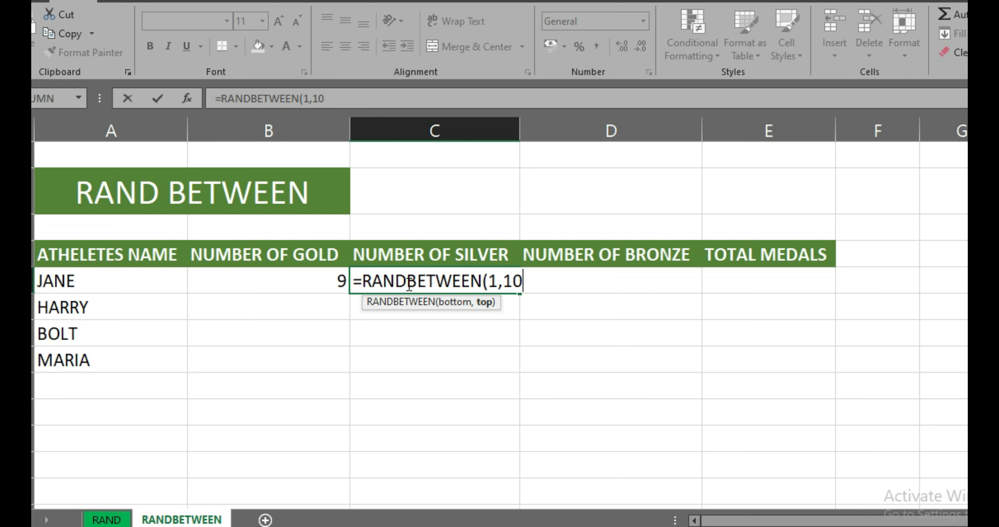
pyautogui.write(')')
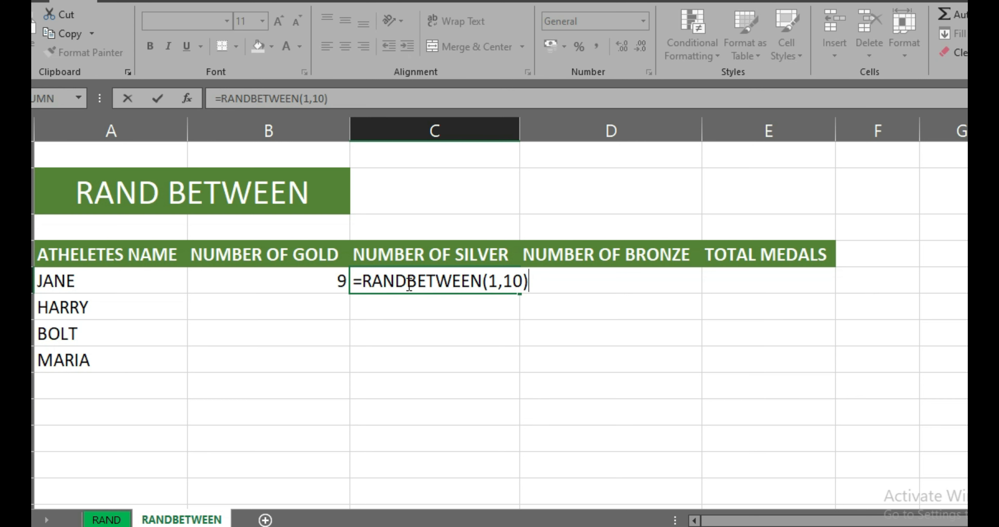
pyautogui.press('Return')
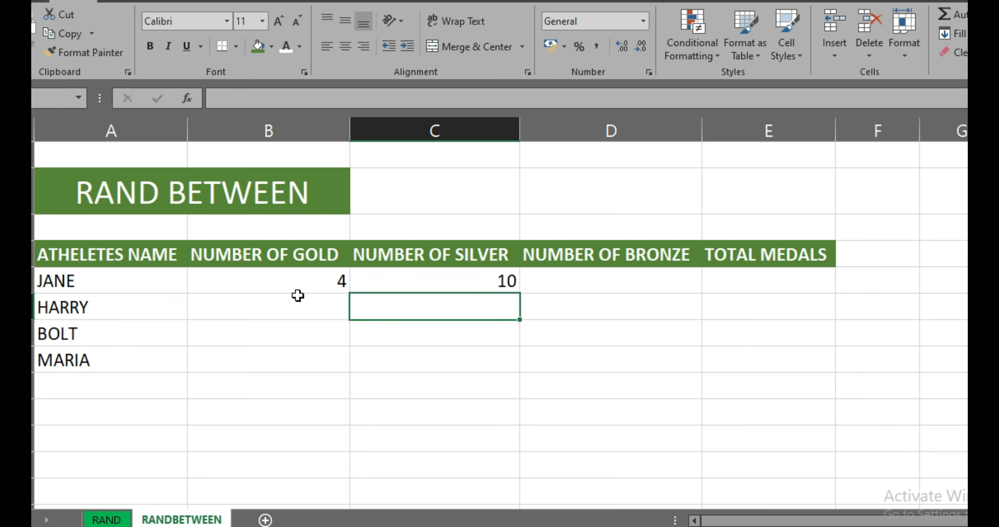
# Fill the first athlete's silver formula across to NUMBER OF BRONZE, and fill all three medal formulas down to the last athlete.
pyautogui.click(586, 278)
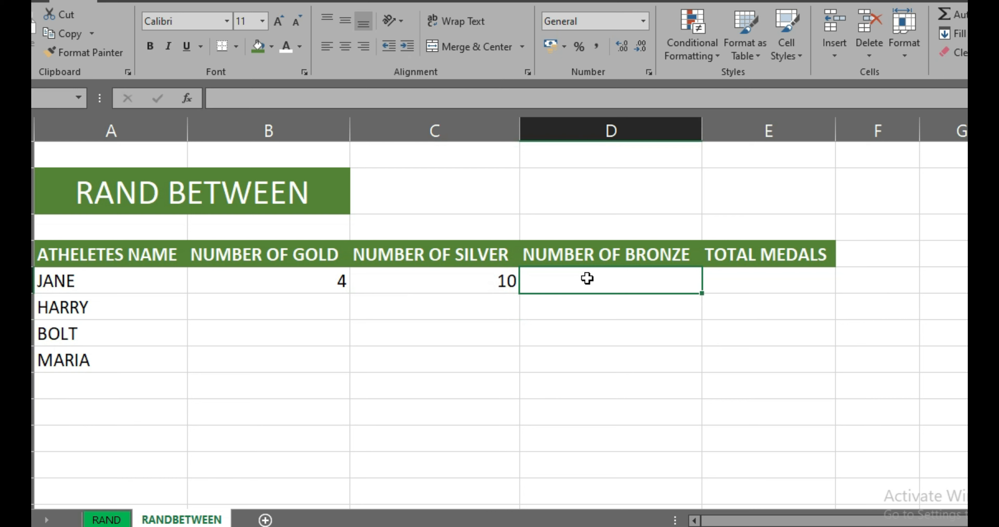
pyautogui.click(502, 282)
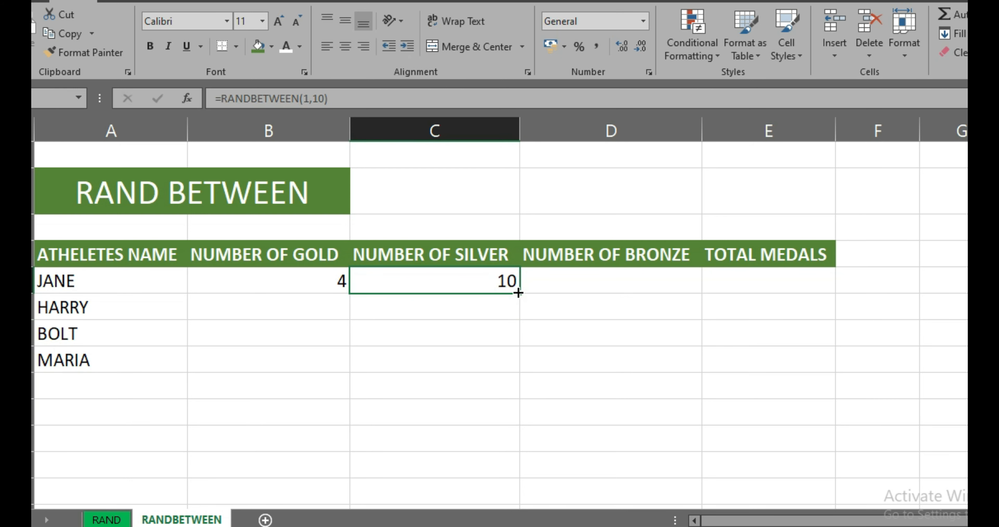
pyautogui.moveTo(520, 294); pyautogui.dragTo(642, 289)
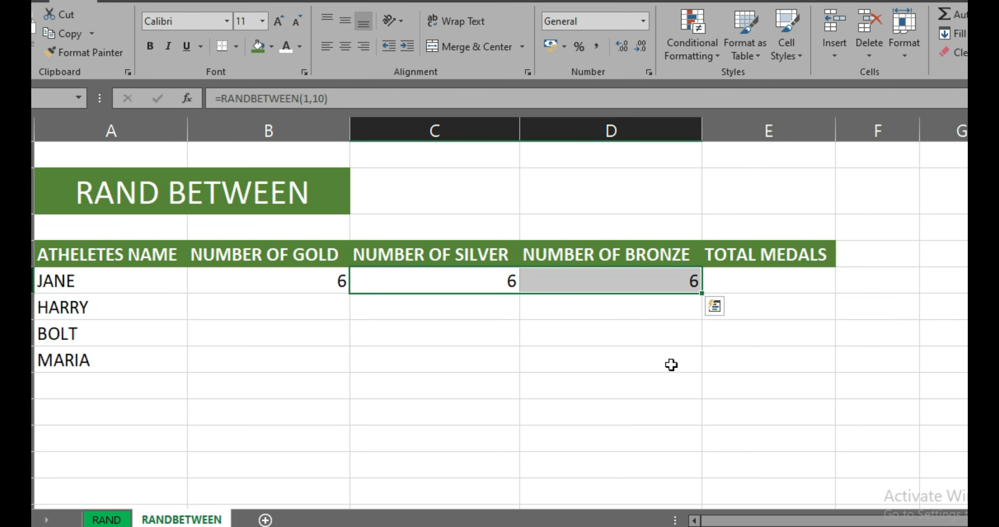
pyautogui.click(297, 279)
pyautogui.moveTo(297, 278); pyautogui.dragTo(578, 283)
pyautogui.moveTo(701, 293); pyautogui.dragTo(657, 356)
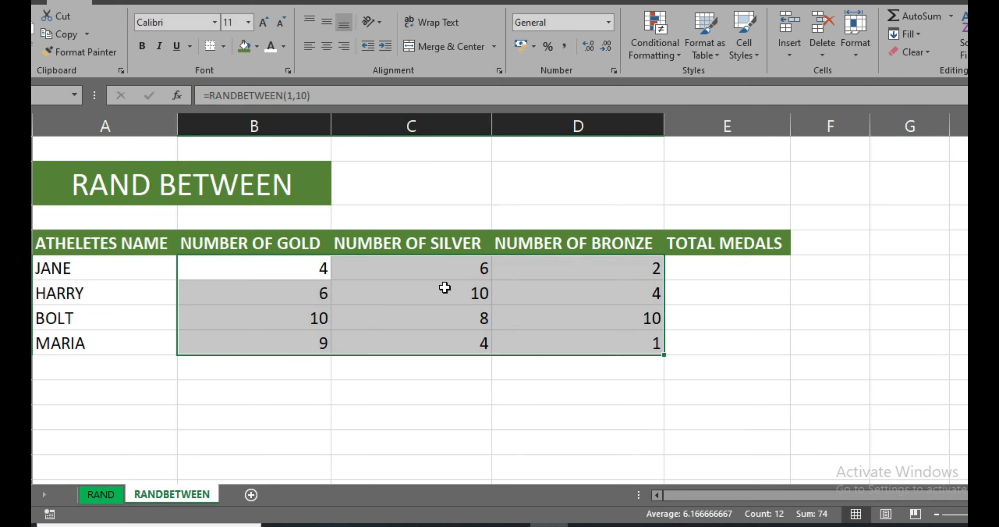
# Enter the formula =SUM(B6:D6) in the TOTAL MEDALS column for the first athlete.
pyautogui.doubleClick(718, 274)
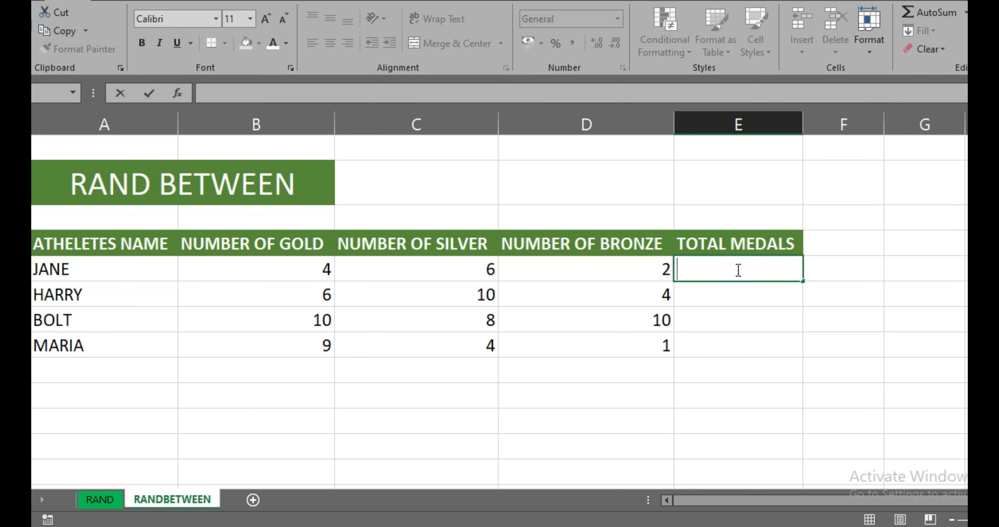
pyautogui.write('=')
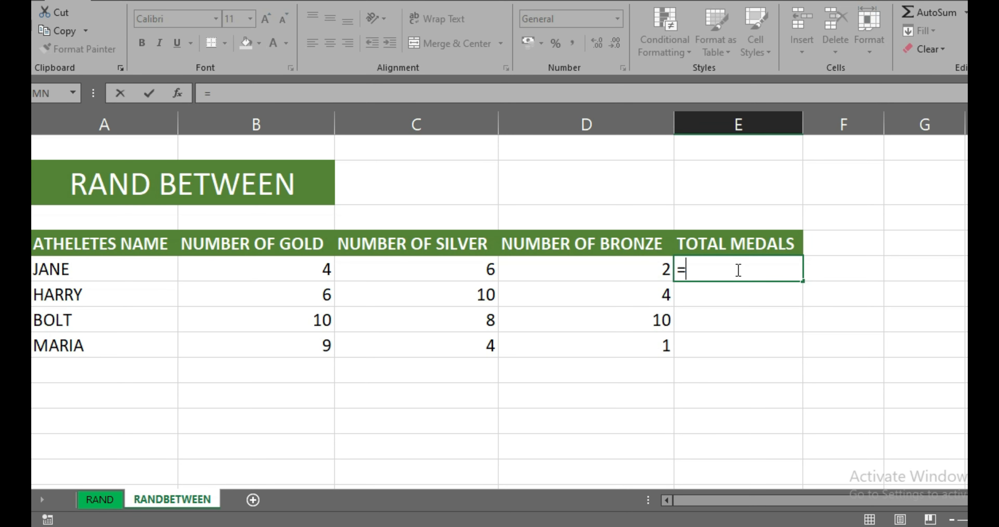
pyautogui.write('SUM')
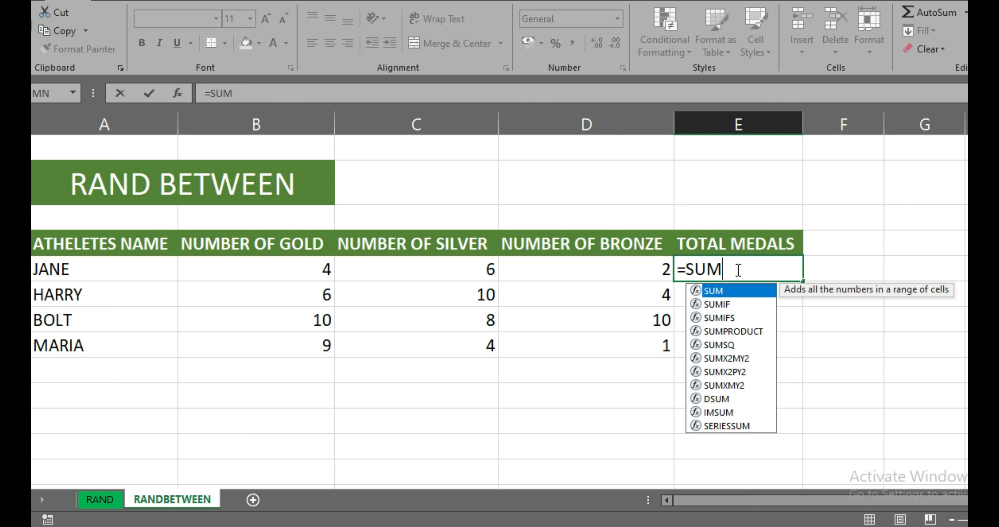
pyautogui.write('(')
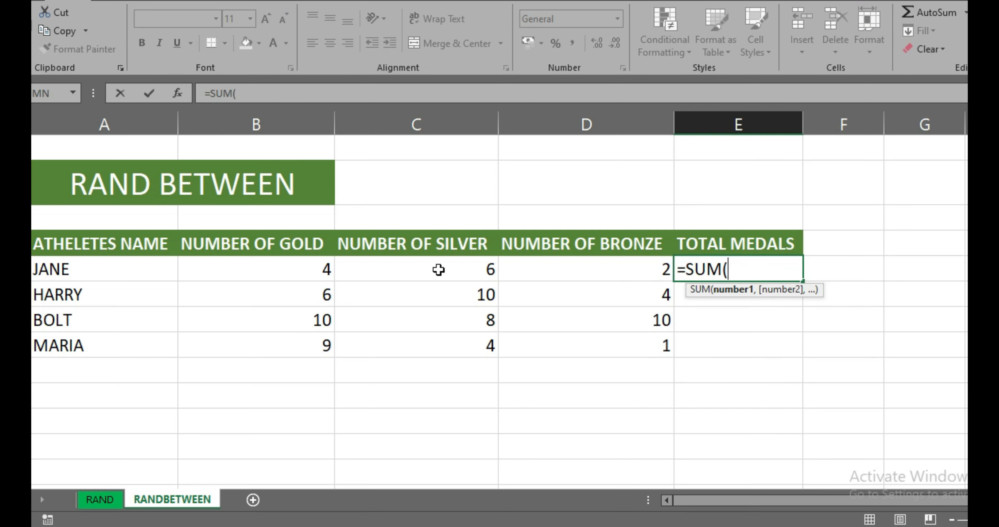
pyautogui.moveTo(299, 263); pyautogui.dragTo(575, 263)
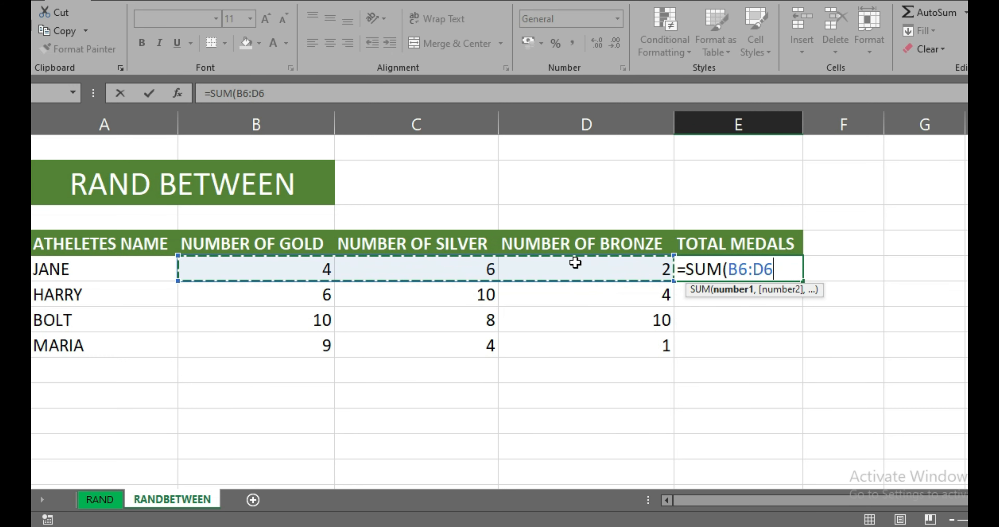
pyautogui.write(')')
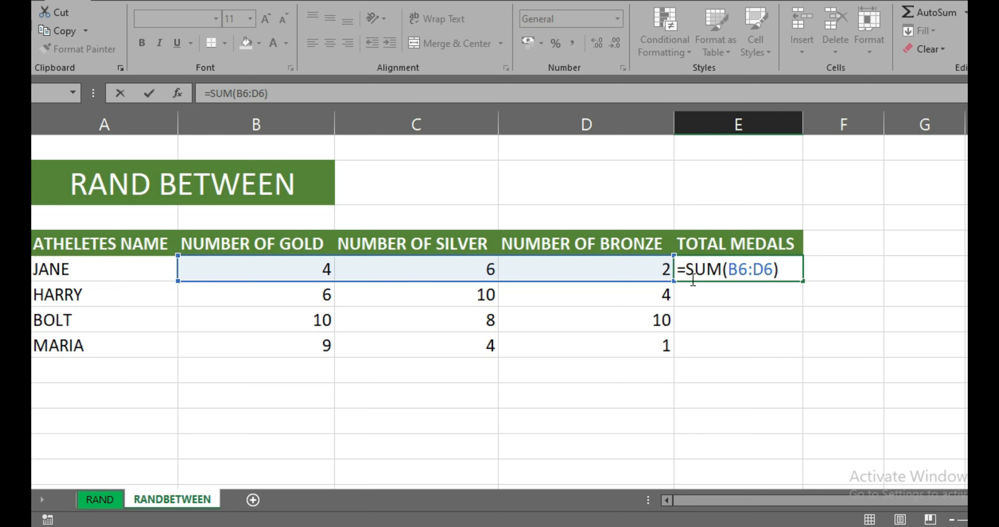
pyautogui.press('Return')
# Fill the TOTAL MEDALS formula from the first athlete down to the last athlete in the table.
pyautogui.click(752, 266)
pyautogui.moveTo(802, 280); pyautogui.dragTo(800, 358)
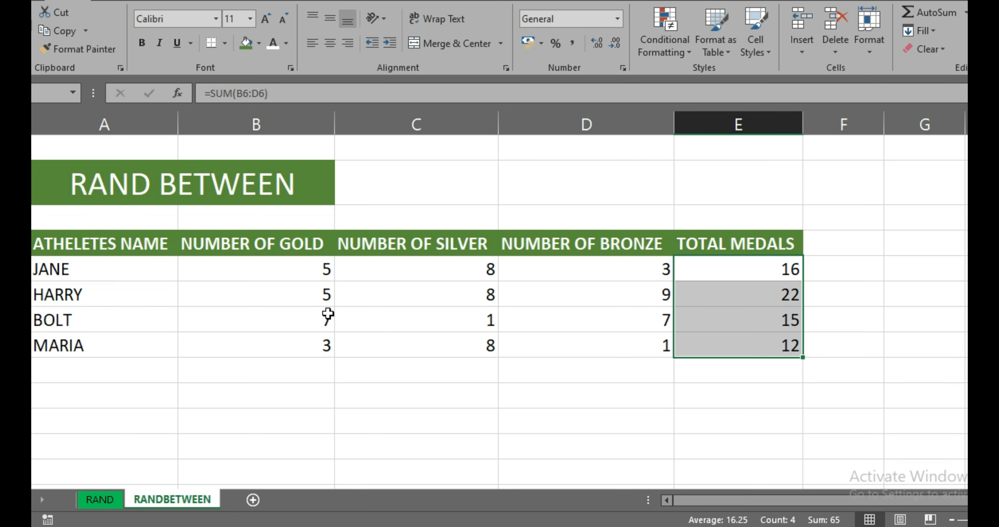
pyautogui.click(327, 314)
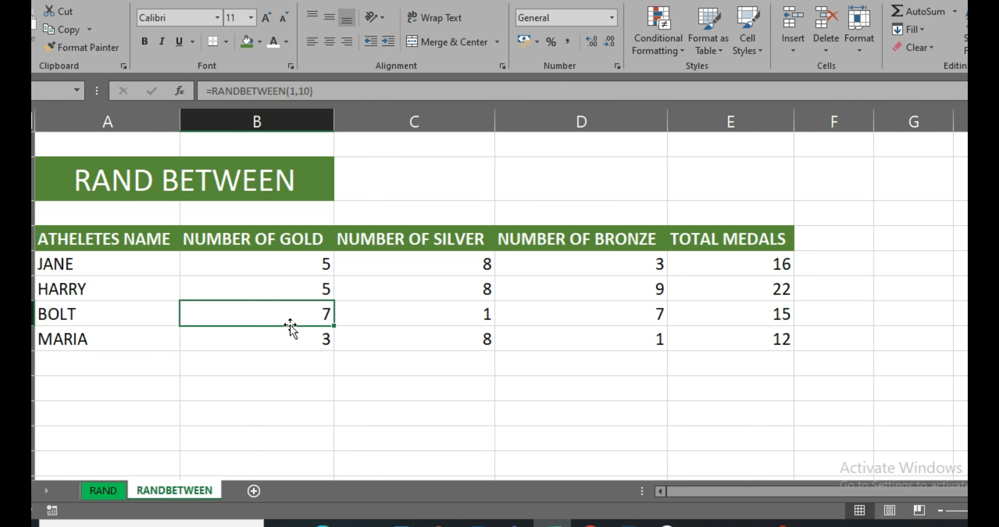